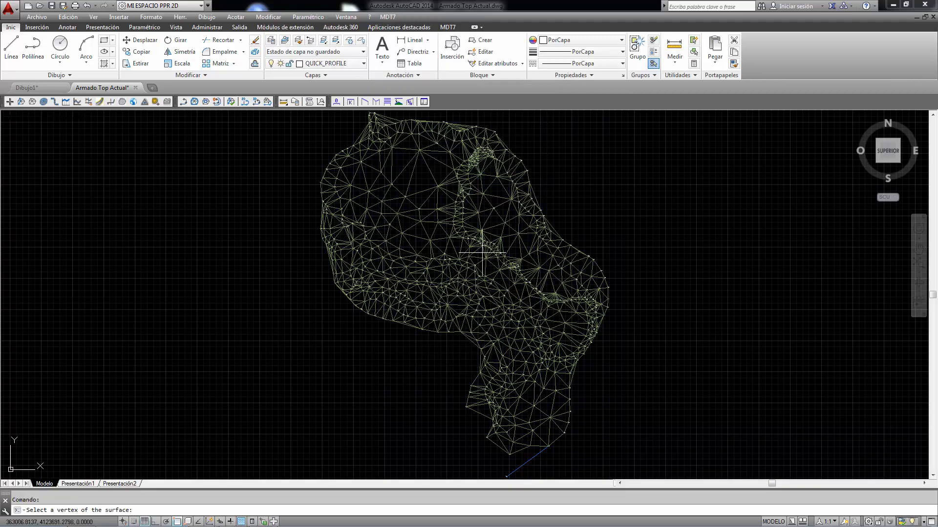
Pick the surface vertex at point 719 for editing.
{"action": "scroll", "coordinate": [537, 422], "scroll_direction": "up", "scroll_amount": 5}
{"action": "scroll", "coordinate": [519, 366], "scroll_direction": "up", "scroll_amount": 5}
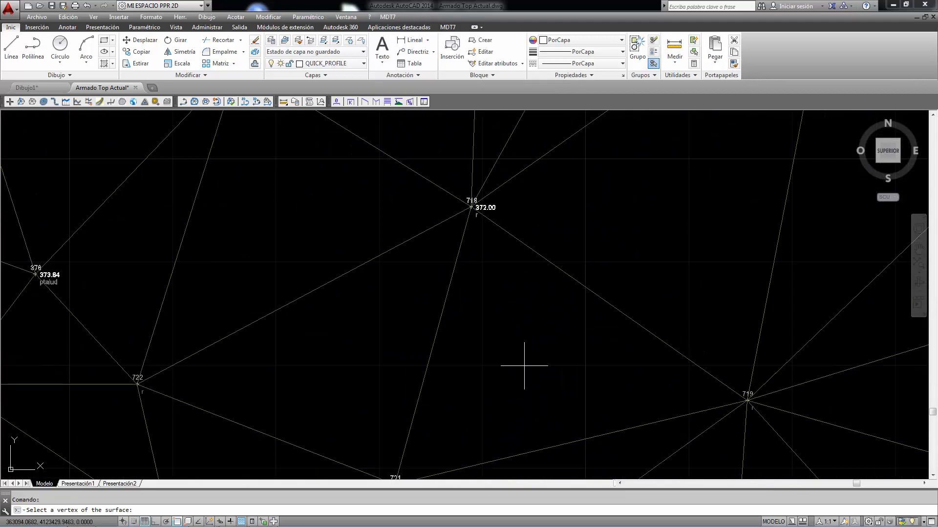
{"action": "scroll", "coordinate": [492, 328], "scroll_direction": "down", "scroll_amount": 5}
{"action": "scroll", "coordinate": [509, 322], "scroll_direction": "up", "scroll_amount": 6}
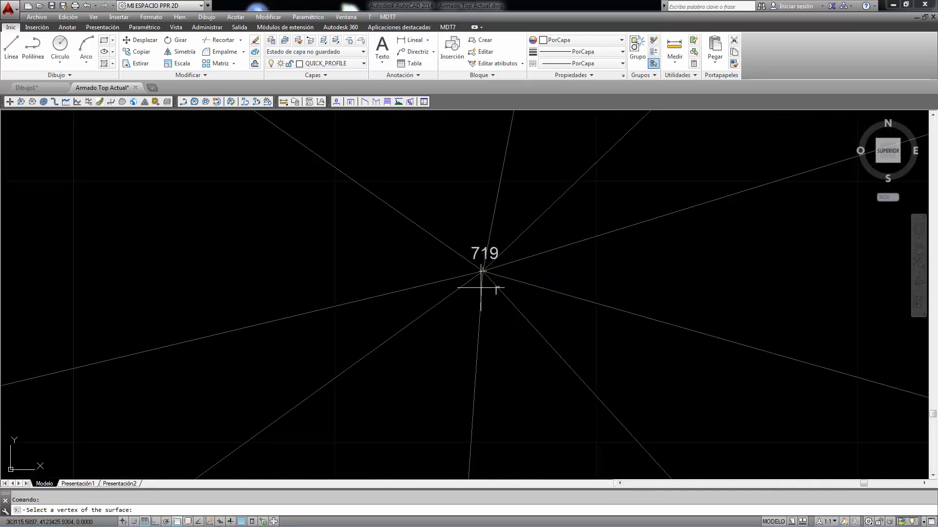
{"action": "scroll", "coordinate": [479, 281], "scroll_direction": "down", "scroll_amount": 2}
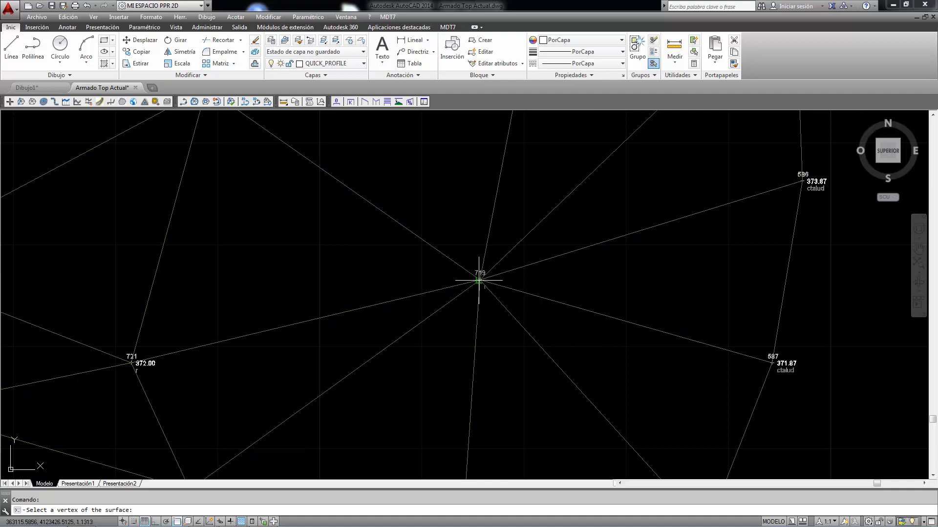
{"action": "scroll", "coordinate": [478, 280], "scroll_direction": "up", "scroll_amount": 2}
{"action": "left_click", "coordinate": [480, 281]}
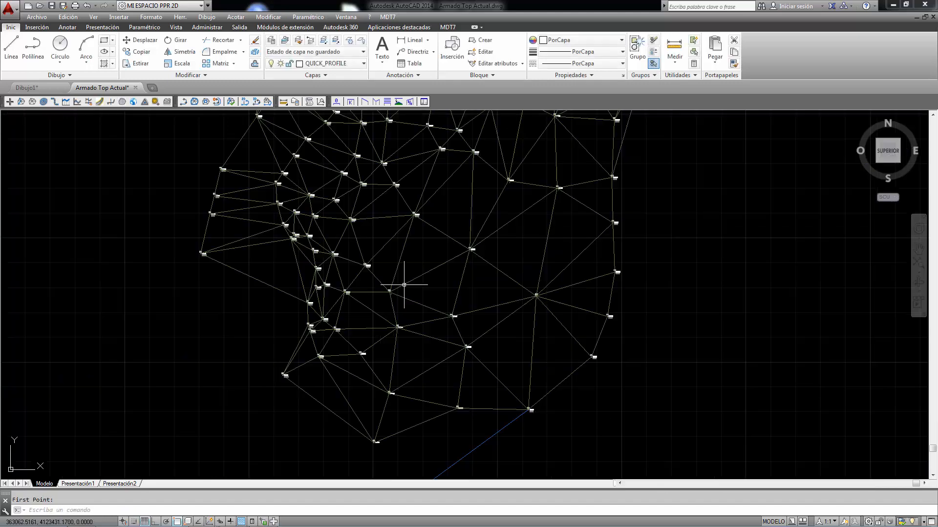
Delete the vertex at point 722 from the surface triangulation.
{"action": "scroll", "coordinate": [403, 286], "scroll_direction": "up", "scroll_amount": 5}
{"action": "scroll", "coordinate": [331, 309], "scroll_direction": "up", "scroll_amount": 4}
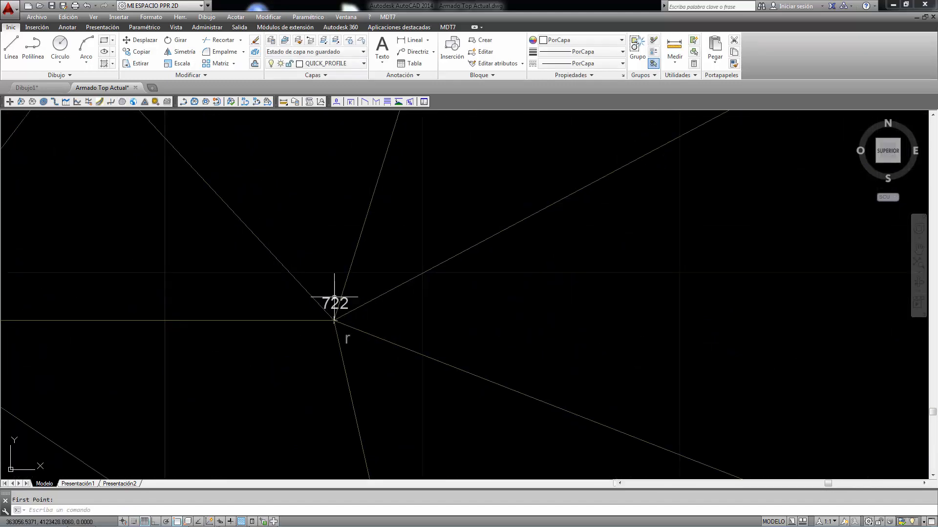
{"action": "left_click", "coordinate": [388, 16]}
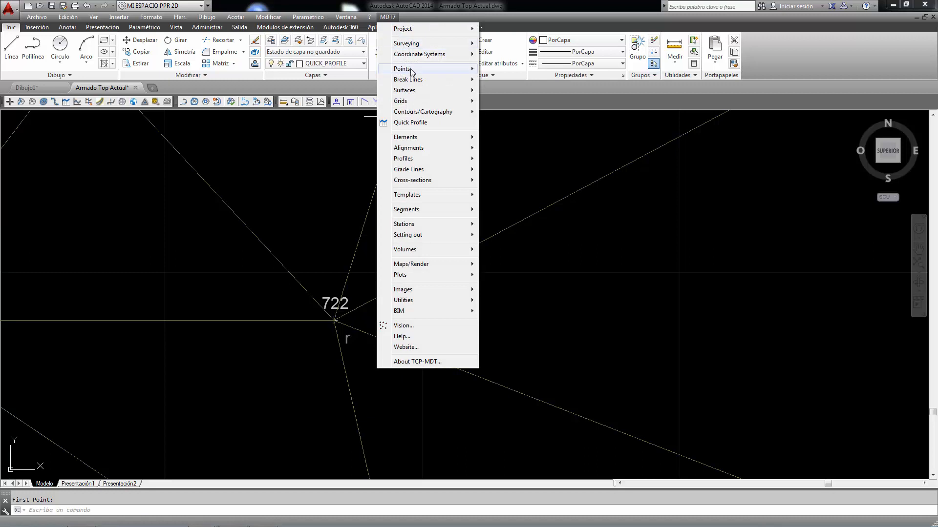
{"action": "mouse_move", "coordinate": [411, 71]}
{"action": "mouse_move", "coordinate": [432, 90]}
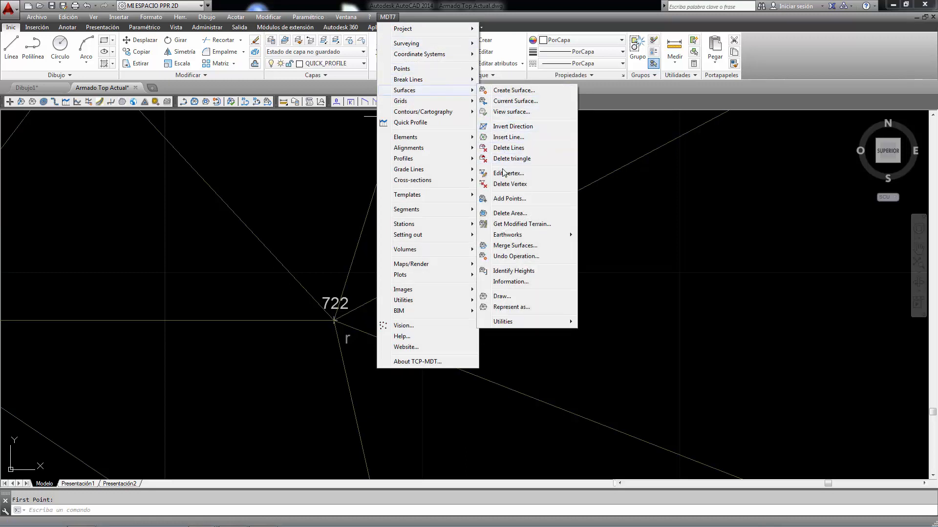
{"action": "left_click", "coordinate": [509, 184]}
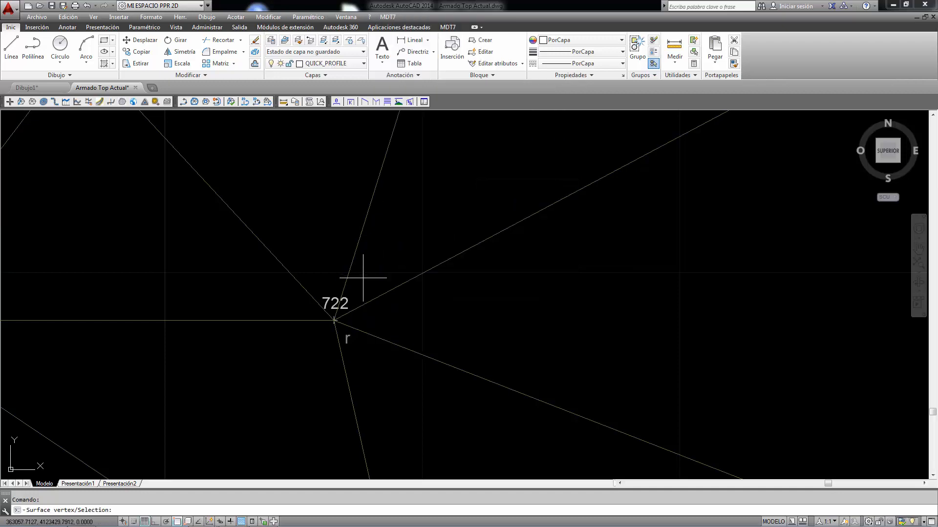
{"action": "left_click", "coordinate": [336, 314]}
{"action": "scroll", "coordinate": [425, 236], "scroll_direction": "down", "scroll_amount": 6}
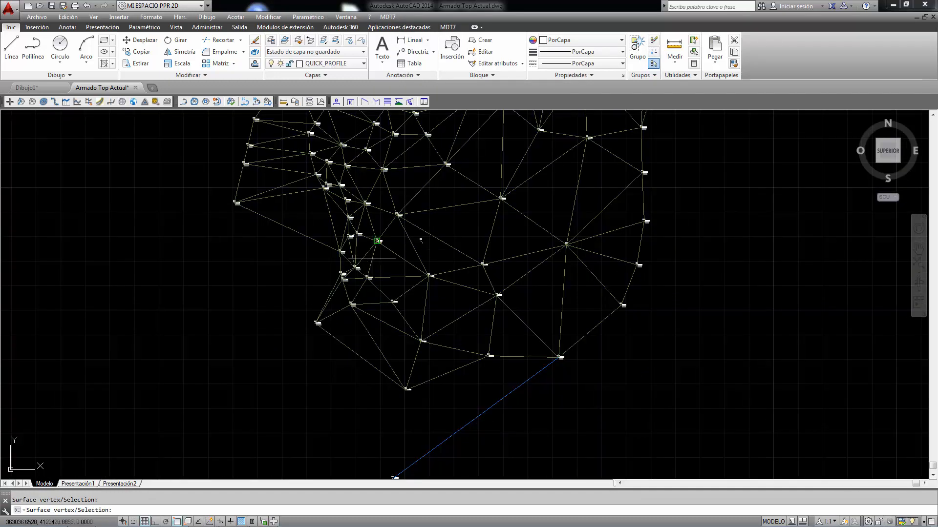
{"action": "scroll", "coordinate": [412, 251], "scroll_direction": "up", "scroll_amount": 2}
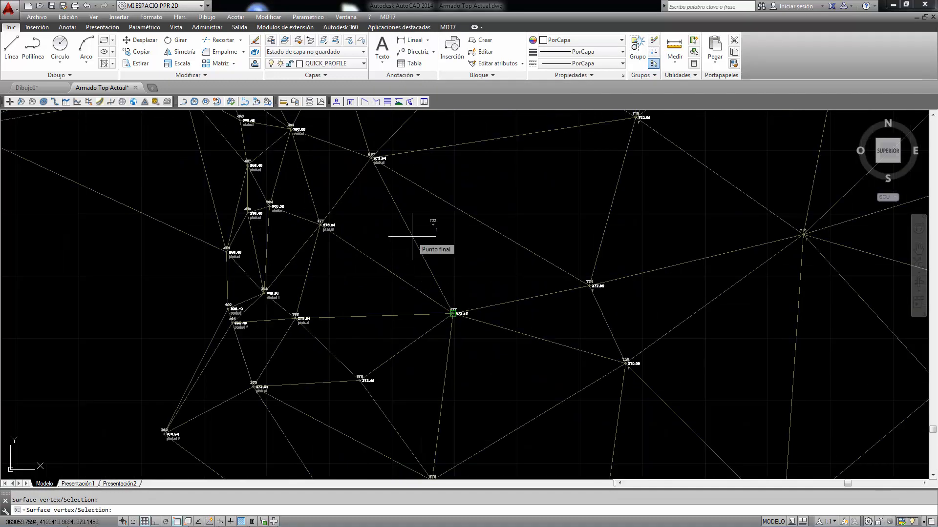
{"action": "key", "text": "Return"}
Edit survey point 722 and set its Z coordinate to 373.
{"action": "scroll", "coordinate": [412, 236], "scroll_direction": "up", "scroll_amount": 2}
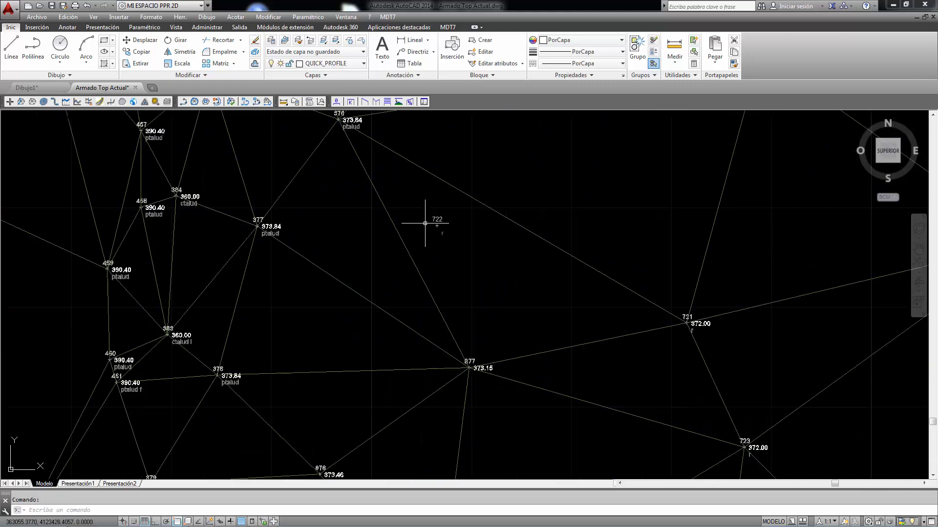
{"action": "left_click", "coordinate": [388, 17]}
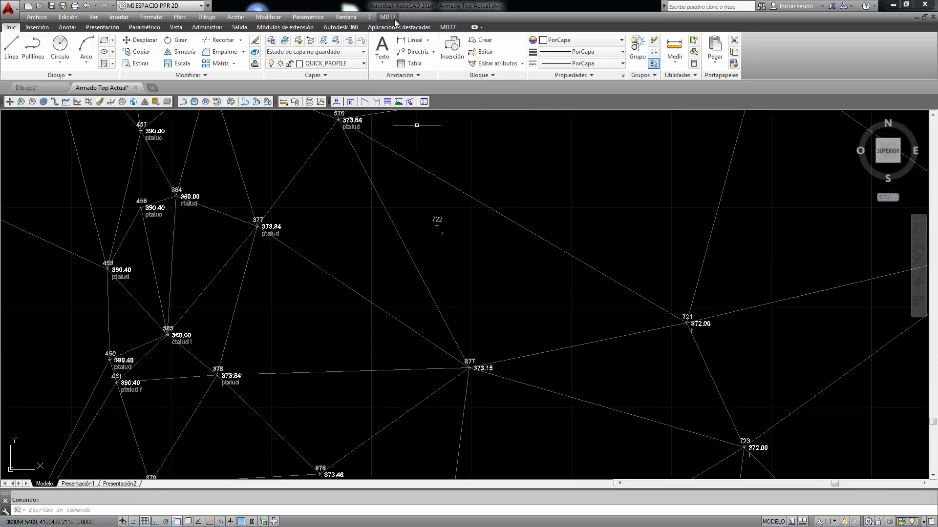
{"action": "mouse_move", "coordinate": [405, 69]}
{"action": "left_click", "coordinate": [488, 79]}
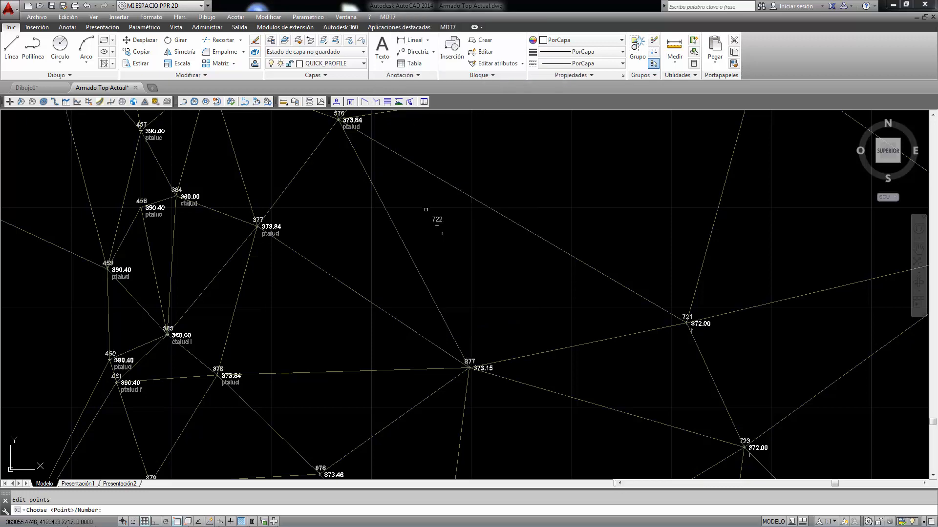
{"action": "left_click", "coordinate": [436, 218]}
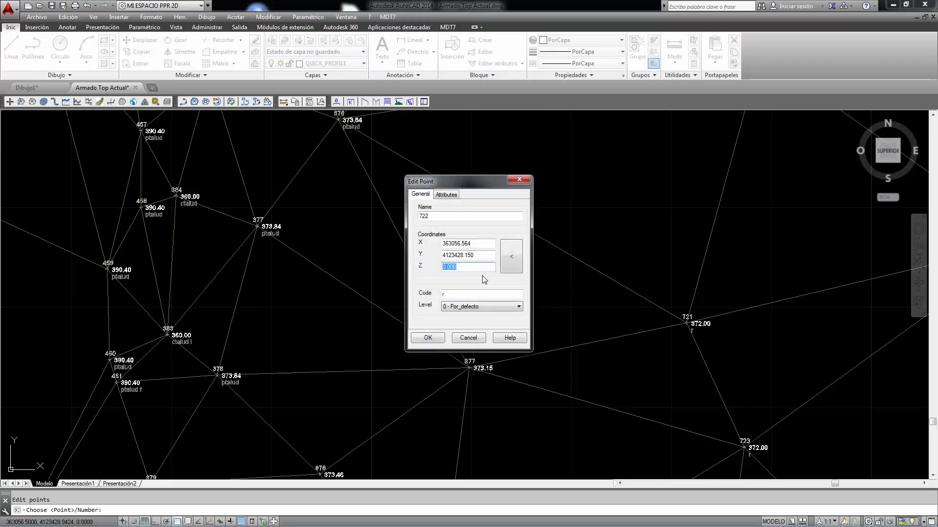
{"action": "left_click", "coordinate": [433, 338]}
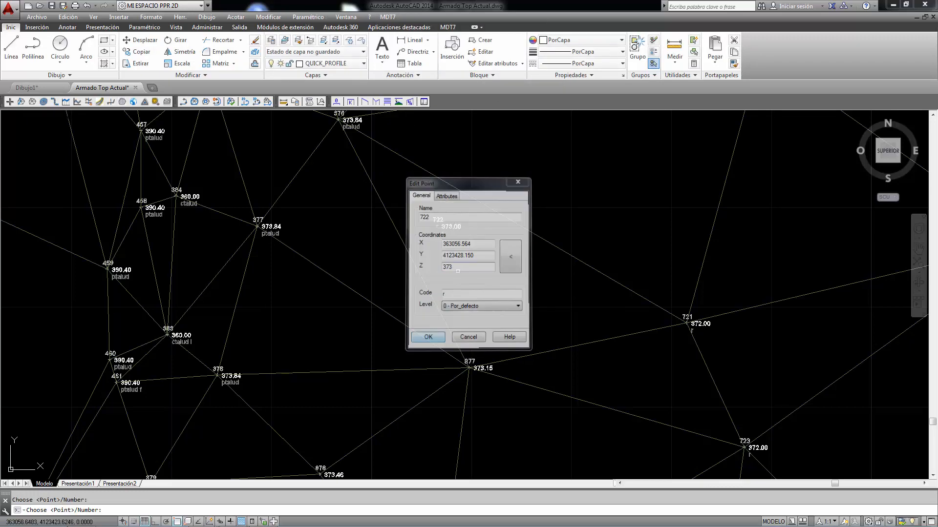
Insert surface lines from point 377 to point 722 and on to point 718.
{"action": "left_click", "coordinate": [387, 16]}
{"action": "mouse_move", "coordinate": [405, 90]}
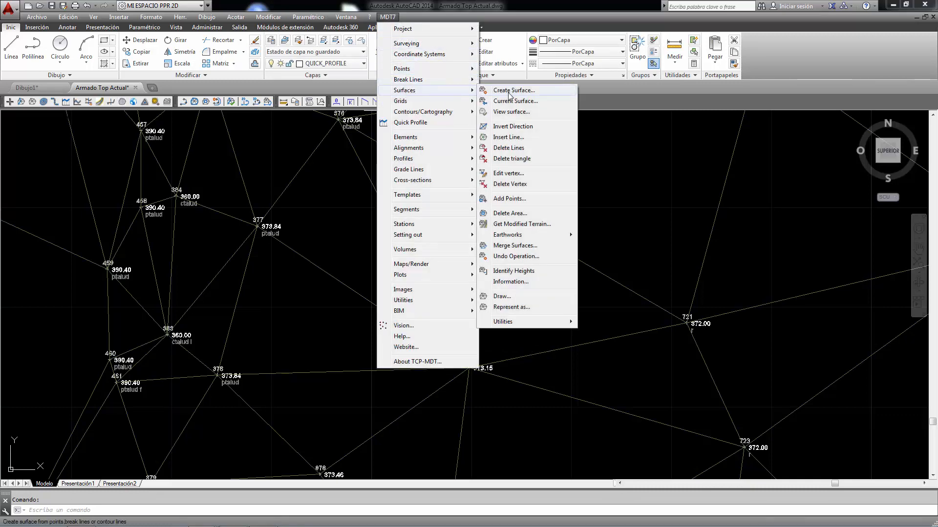
{"action": "left_click", "coordinate": [509, 141]}
{"action": "left_click", "coordinate": [259, 226]}
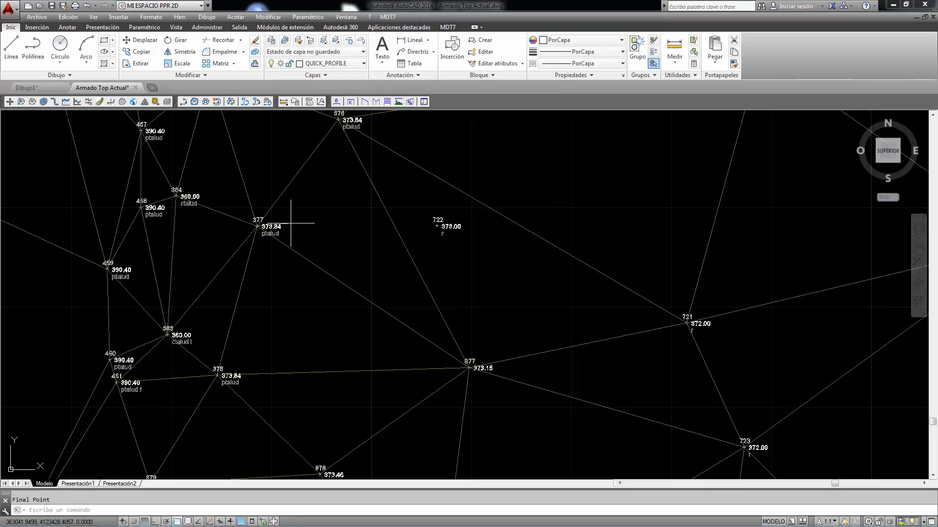
{"action": "left_click", "coordinate": [436, 225]}
{"action": "scroll", "coordinate": [435, 201], "scroll_direction": "down", "scroll_amount": 3}
{"action": "scroll", "coordinate": [439, 214], "scroll_direction": "up", "scroll_amount": 2}
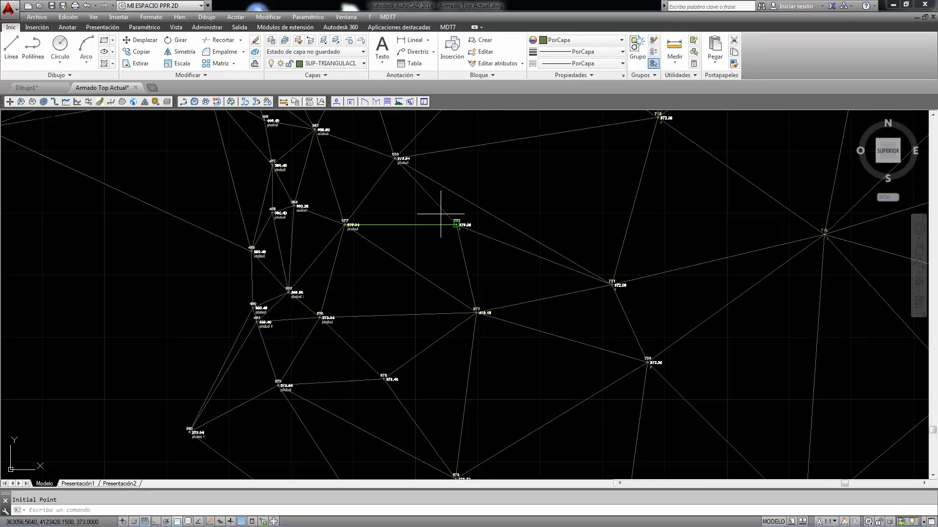
{"action": "scroll", "coordinate": [532, 167], "scroll_direction": "down", "scroll_amount": 2}
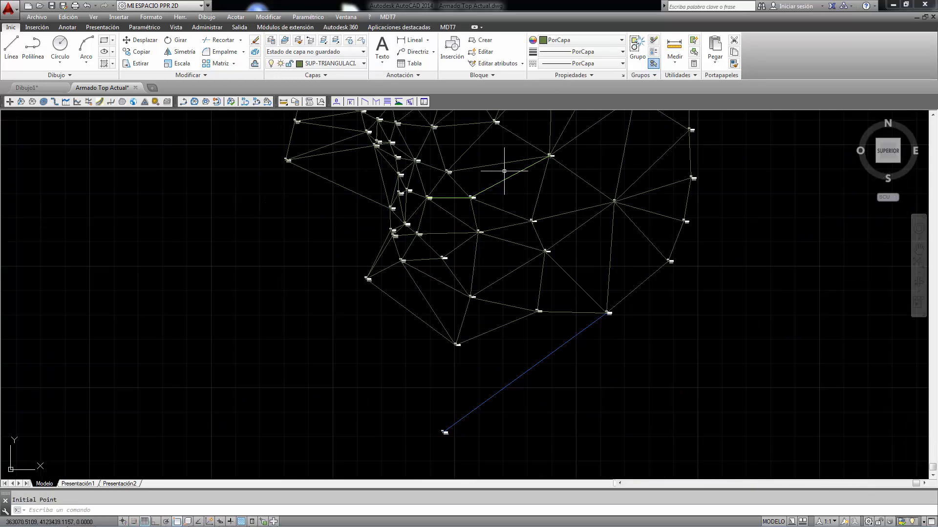
{"action": "scroll", "coordinate": [483, 195], "scroll_direction": "up", "scroll_amount": 2}
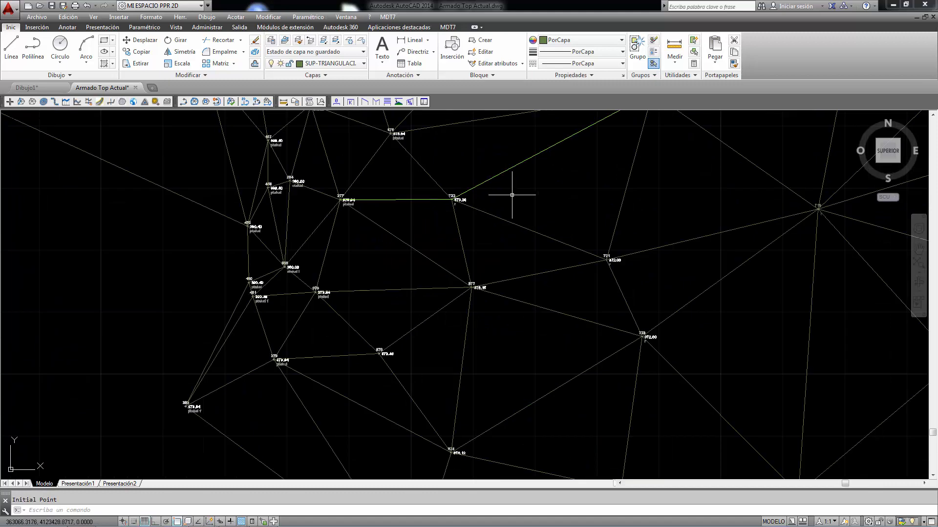
{"action": "scroll", "coordinate": [513, 192], "scroll_direction": "down", "scroll_amount": 2}
Delete the triangulation lines surrounding point 723 with two crossing selections.
{"action": "left_click", "coordinate": [388, 17]}
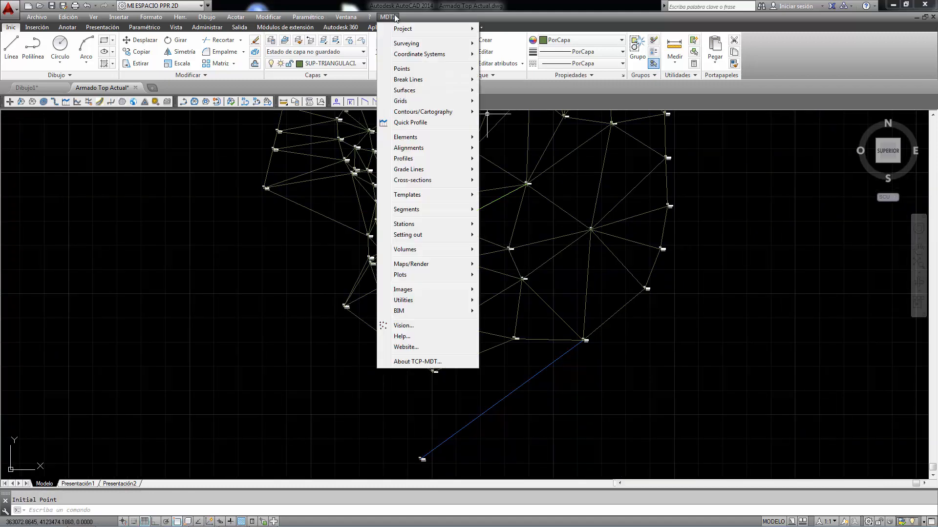
{"action": "mouse_move", "coordinate": [429, 90]}
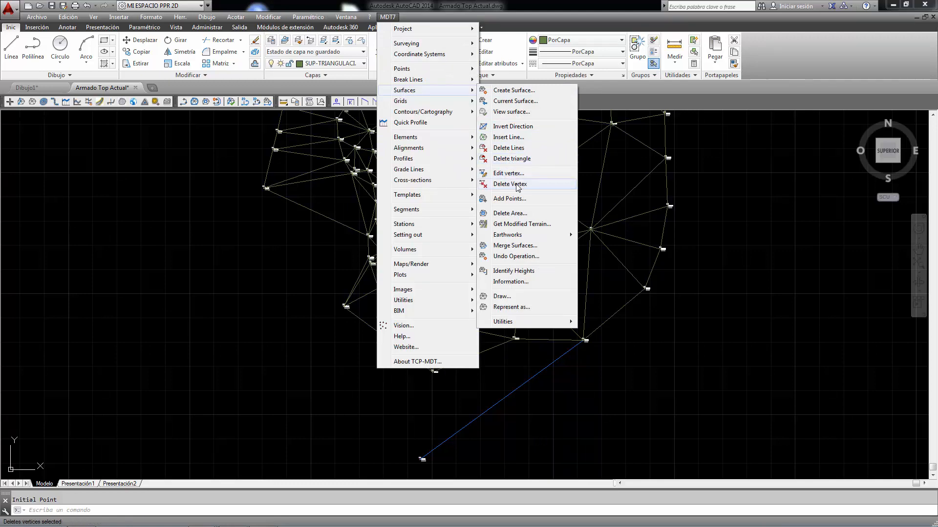
{"action": "left_click", "coordinate": [516, 147]}
{"action": "scroll", "coordinate": [492, 215], "scroll_direction": "up", "scroll_amount": 6}
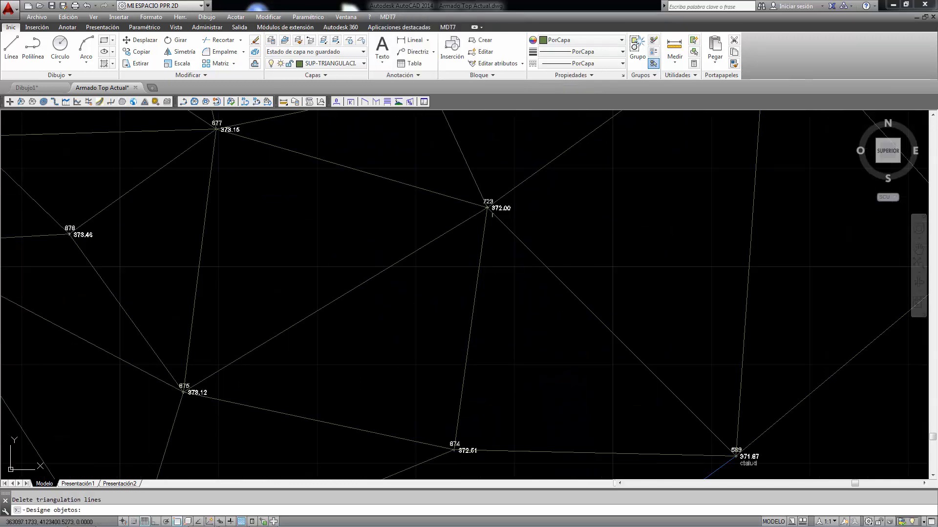
{"action": "left_click", "coordinate": [585, 262]}
{"action": "left_click", "coordinate": [381, 252]}
{"action": "scroll", "coordinate": [439, 251], "scroll_direction": "down", "scroll_amount": 2}
{"action": "left_click", "coordinate": [504, 215]}
{"action": "left_click", "coordinate": [408, 220]}
{"action": "right_click", "coordinate": [476, 214]}
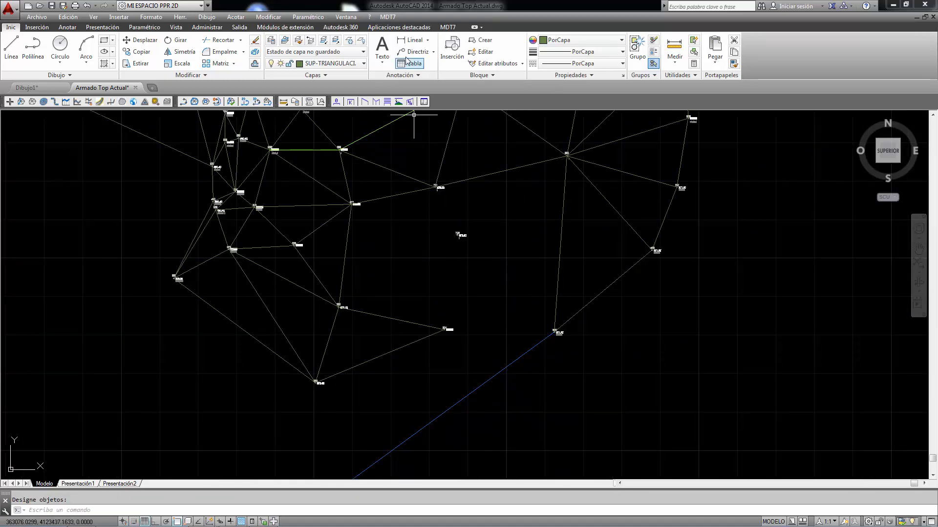
Insert surface lines through points 874, 723 and 719 to rebuild the triangulation around point 723.
{"action": "left_click", "coordinate": [390, 18]}
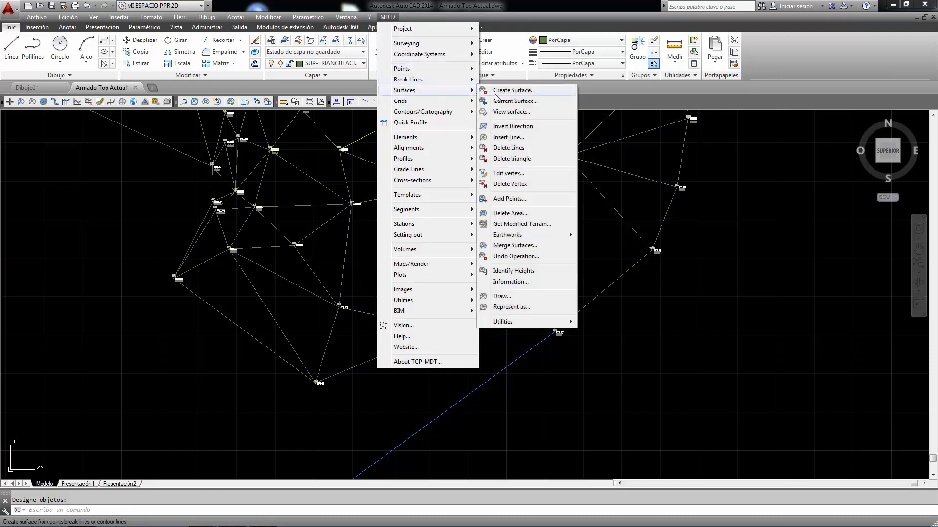
{"action": "left_click", "coordinate": [506, 140]}
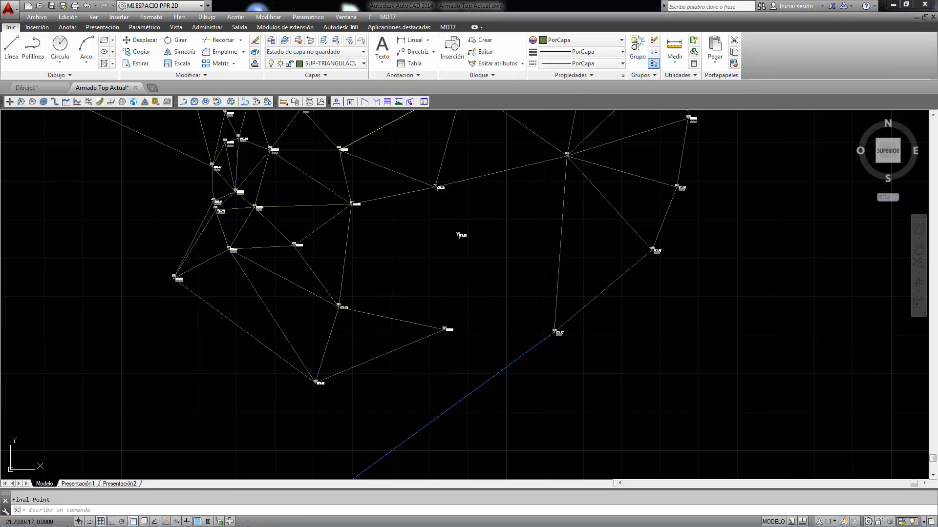
{"action": "left_click", "coordinate": [443, 328]}
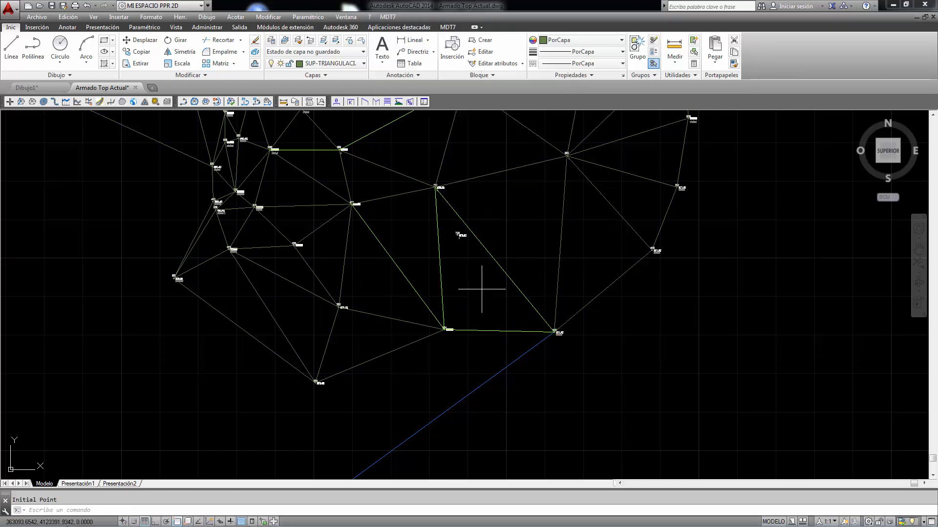
{"action": "left_click", "coordinate": [457, 234]}
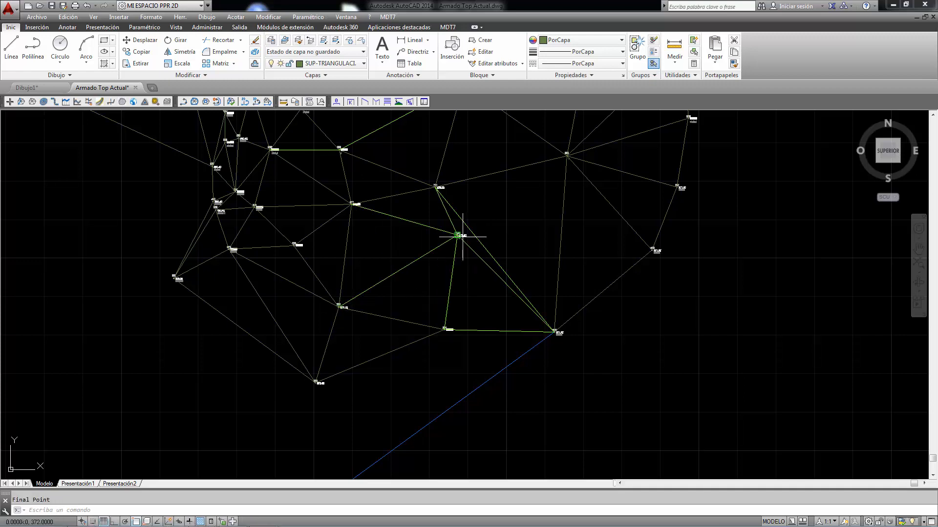
{"action": "left_click", "coordinate": [566, 154]}
{"action": "scroll", "coordinate": [423, 240], "scroll_direction": "up", "scroll_amount": 5}
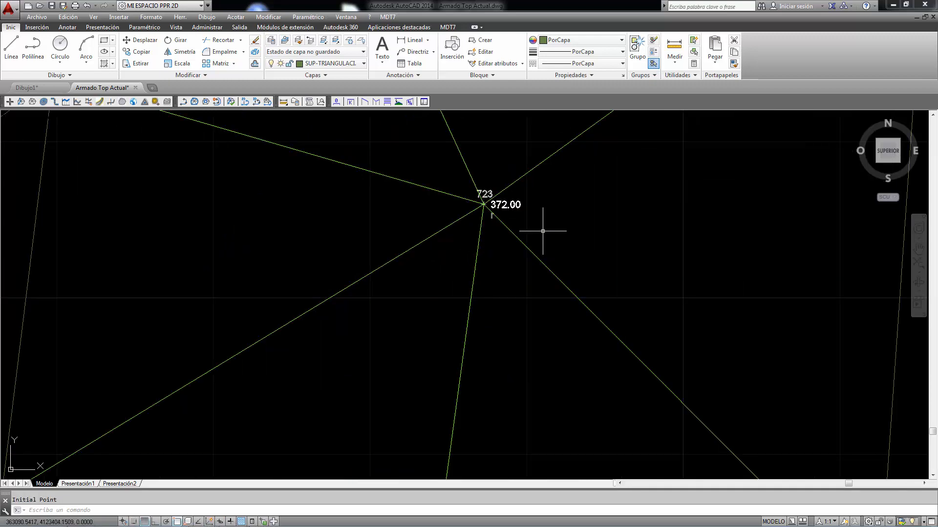
Delete the nine surface triangles surrounding points 721 and 723.
{"action": "scroll", "coordinate": [527, 244], "scroll_direction": "down", "scroll_amount": 5}
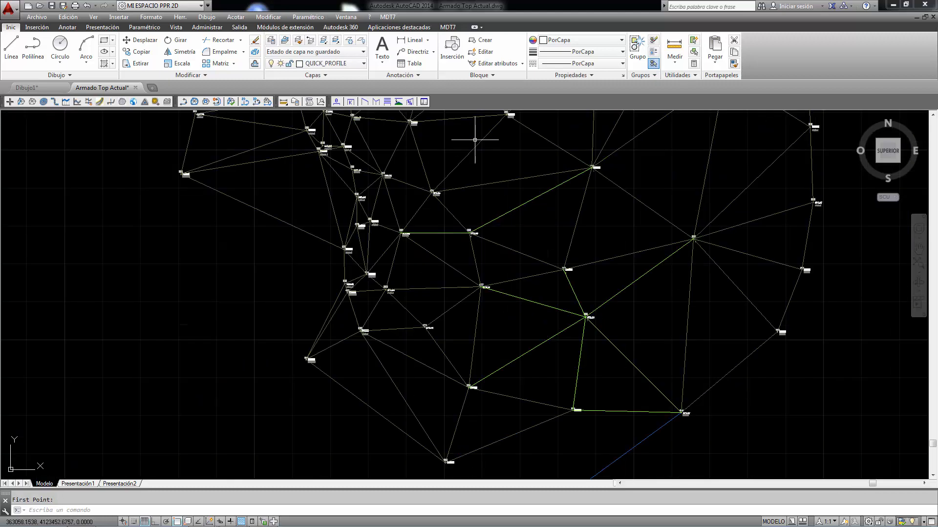
{"action": "left_click", "coordinate": [387, 16]}
{"action": "mouse_move", "coordinate": [405, 91]}
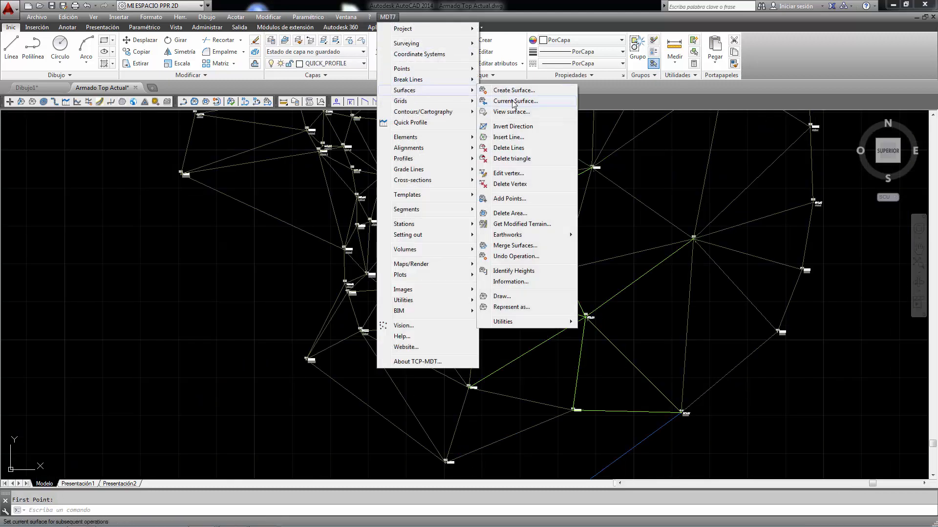
{"action": "left_click", "coordinate": [510, 159]}
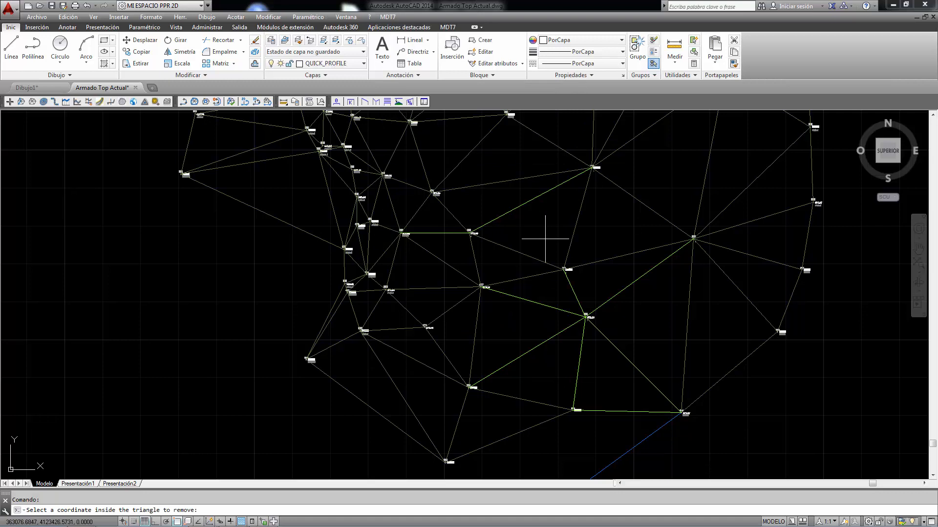
{"action": "left_click", "coordinate": [560, 362]}
{"action": "left_click", "coordinate": [521, 322]}
{"action": "left_click", "coordinate": [539, 290]}
{"action": "left_click", "coordinate": [506, 262]}
{"action": "left_click", "coordinate": [542, 230]}
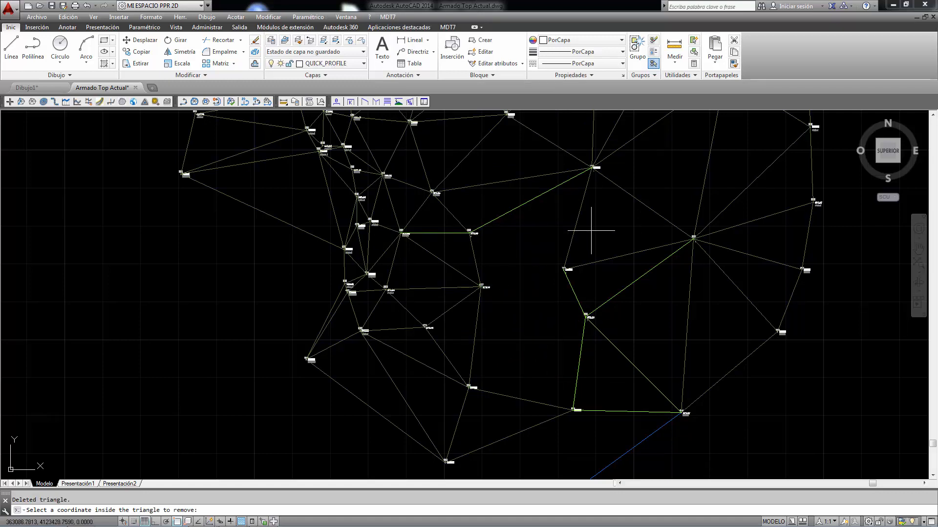
{"action": "left_click", "coordinate": [596, 237]}
{"action": "left_click", "coordinate": [618, 268]}
{"action": "left_click", "coordinate": [625, 312]}
{"action": "left_click", "coordinate": [592, 365]}
{"action": "key", "text": "Return"}
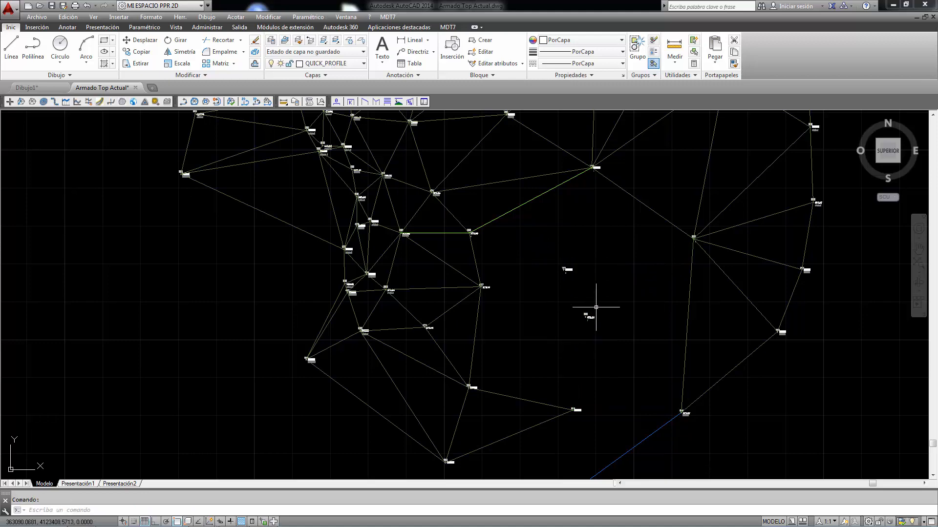
{"action": "scroll", "coordinate": [596, 308], "scroll_direction": "down", "scroll_amount": 5}
{"action": "scroll", "coordinate": [628, 293], "scroll_direction": "up", "scroll_amount": 5}
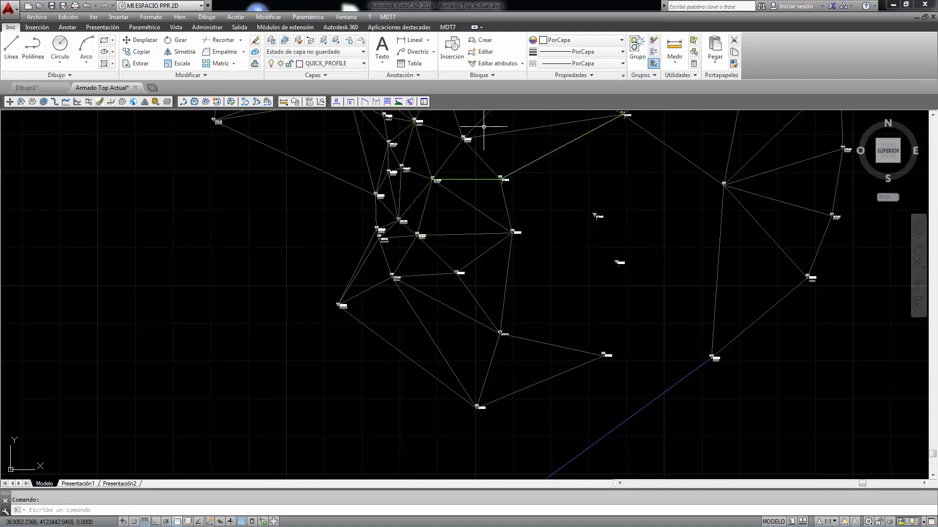
Delete points 721 and 723 from inside the gap left in the surface.
{"action": "left_click", "coordinate": [389, 17]}
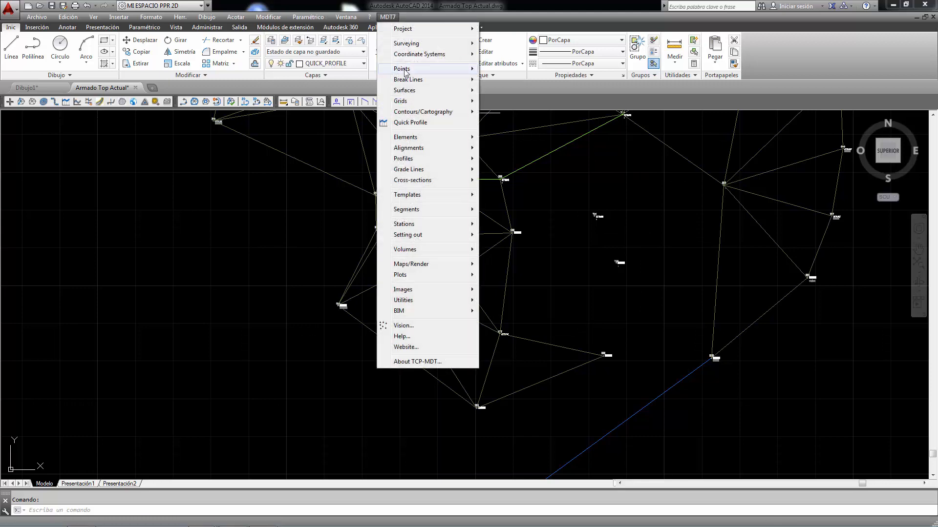
{"action": "mouse_move", "coordinate": [403, 69]}
{"action": "left_click", "coordinate": [499, 101]}
{"action": "key", "text": "Escape"}
{"action": "scroll", "coordinate": [606, 245], "scroll_direction": "up", "scroll_amount": 4}
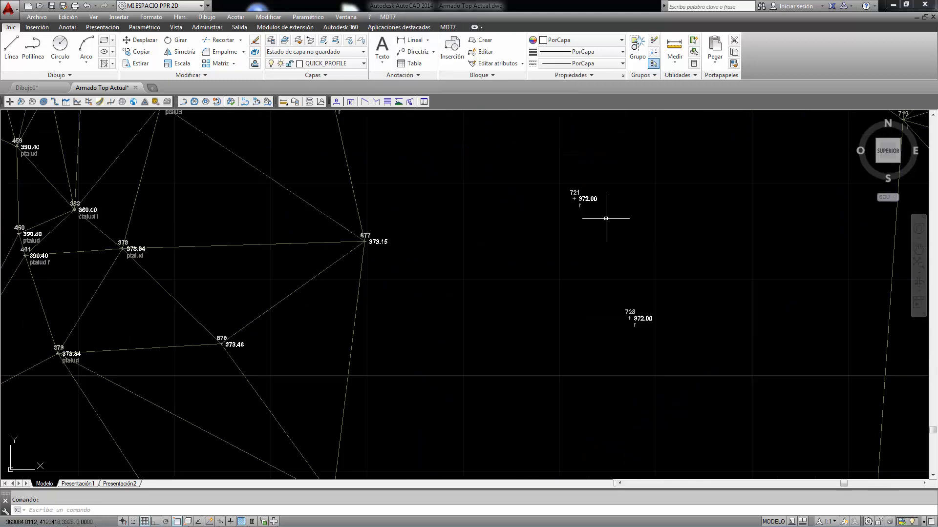
{"action": "key", "text": "Return"}
{"action": "left_click", "coordinate": [584, 200]}
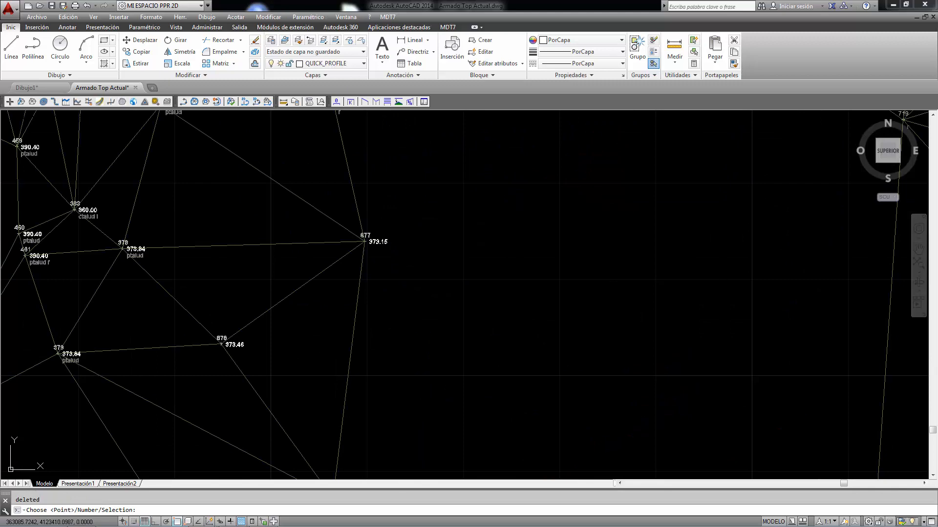
{"action": "key", "text": "Escape"}
Start interpolating points without deleting the current surface, using code r and points 589 and 722 as the ends.
{"action": "scroll", "coordinate": [599, 285], "scroll_direction": "down", "scroll_amount": 5}
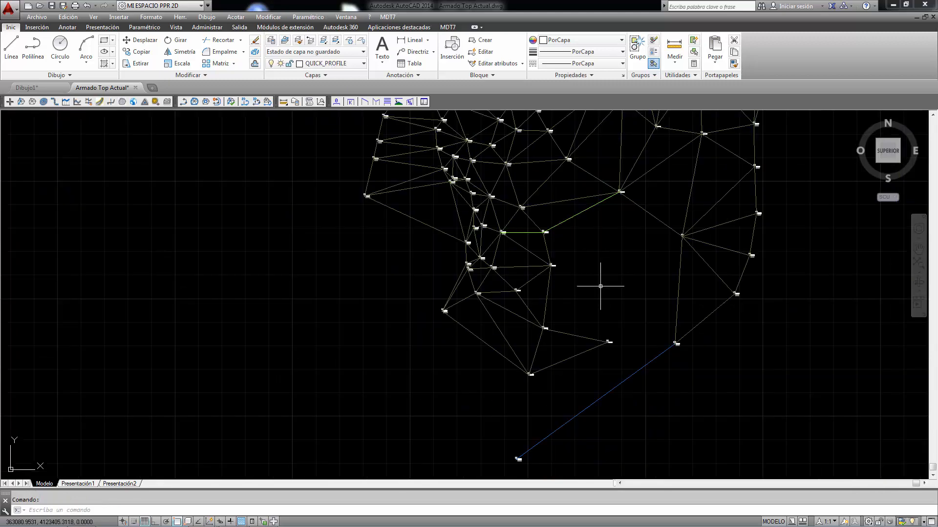
{"action": "left_click", "coordinate": [387, 16]}
{"action": "mouse_move", "coordinate": [410, 69]}
{"action": "left_click", "coordinate": [507, 112]}
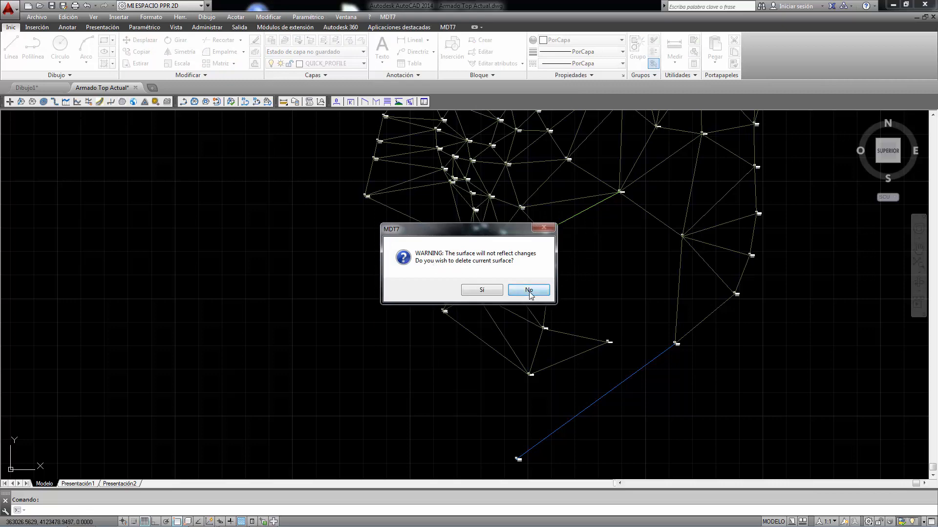
{"action": "left_click", "coordinate": [529, 291]}
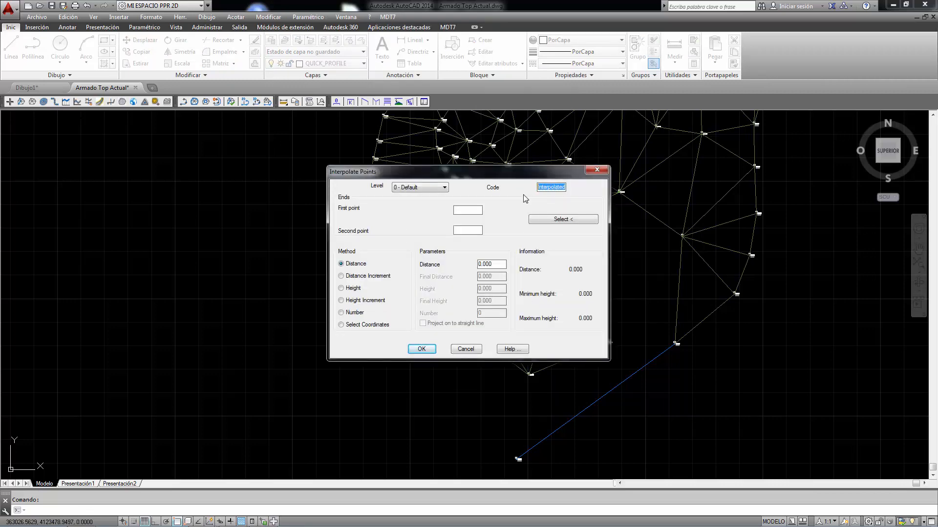
{"action": "key", "text": "BackSpace"}
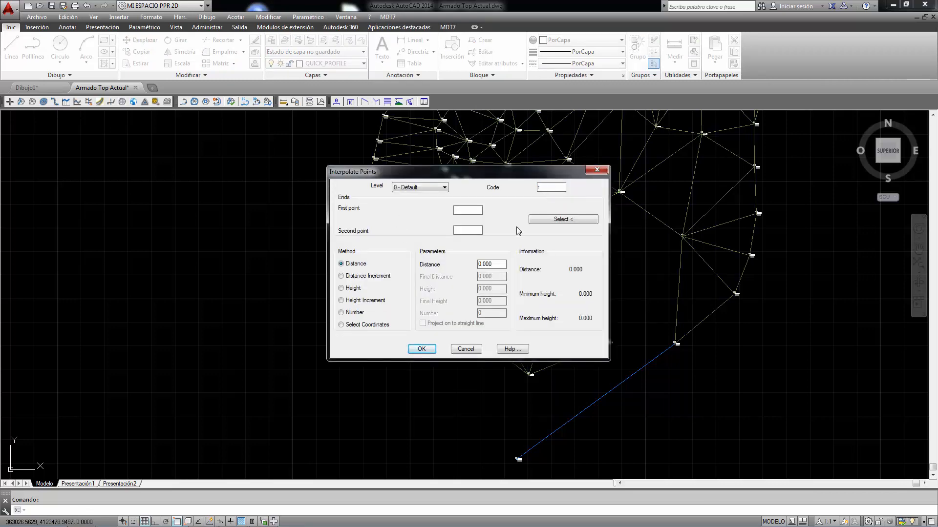
{"action": "left_click", "coordinate": [560, 218]}
{"action": "scroll", "coordinate": [684, 348], "scroll_direction": "up", "scroll_amount": 5}
{"action": "left_click", "coordinate": [646, 316]}
{"action": "scroll", "coordinate": [646, 316], "scroll_direction": "down", "scroll_amount": 5}
{"action": "scroll", "coordinate": [525, 218], "scroll_direction": "up", "scroll_amount": 7}
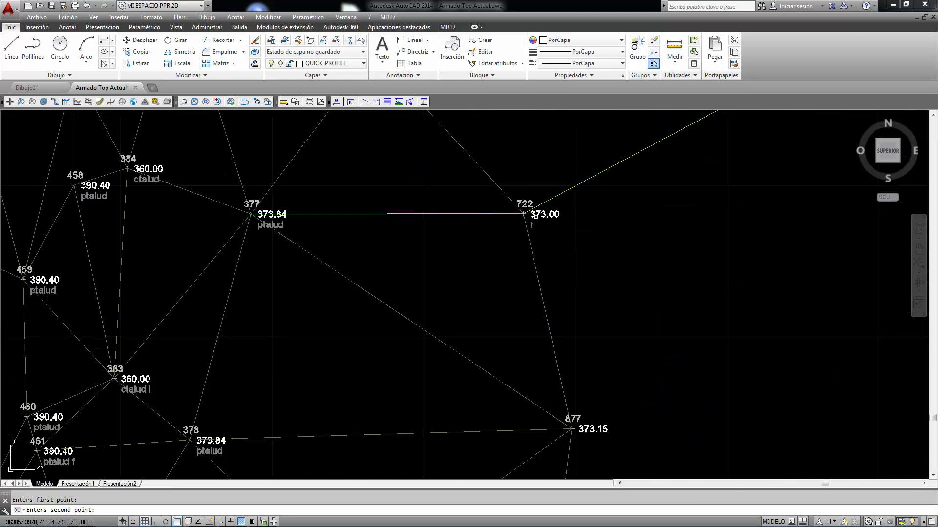
{"action": "left_click", "coordinate": [517, 211]}
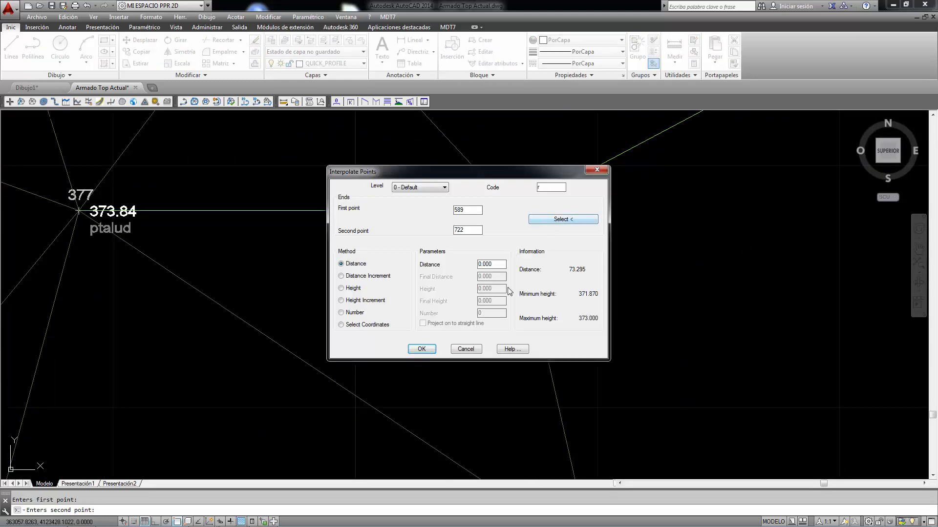
Interpolate by selected coordinates and place four new points spread across the gap in the triangulation.
{"action": "left_click", "coordinate": [341, 324]}
{"action": "left_click", "coordinate": [422, 349]}
{"action": "scroll", "coordinate": [665, 320], "scroll_direction": "down", "scroll_amount": 5}
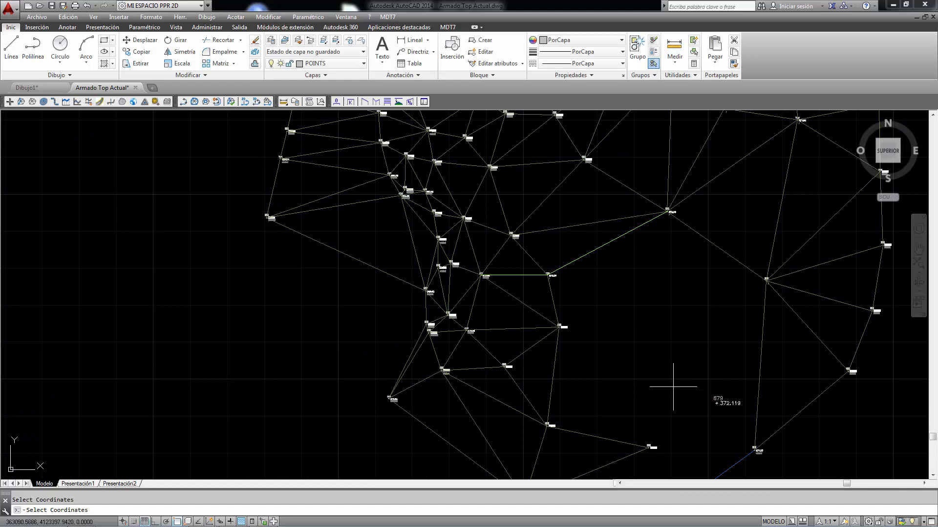
{"action": "left_click", "coordinate": [635, 387]}
{"action": "left_click", "coordinate": [684, 313]}
{"action": "left_click", "coordinate": [613, 293]}
{"action": "right_click", "coordinate": [615, 356]}
Add the four interpolated points, 879 to 882, to the surface by selecting them graphically with a window.
{"action": "scroll", "coordinate": [618, 359], "scroll_direction": "down", "scroll_amount": 3}
{"action": "scroll", "coordinate": [618, 368], "scroll_direction": "up", "scroll_amount": 3}
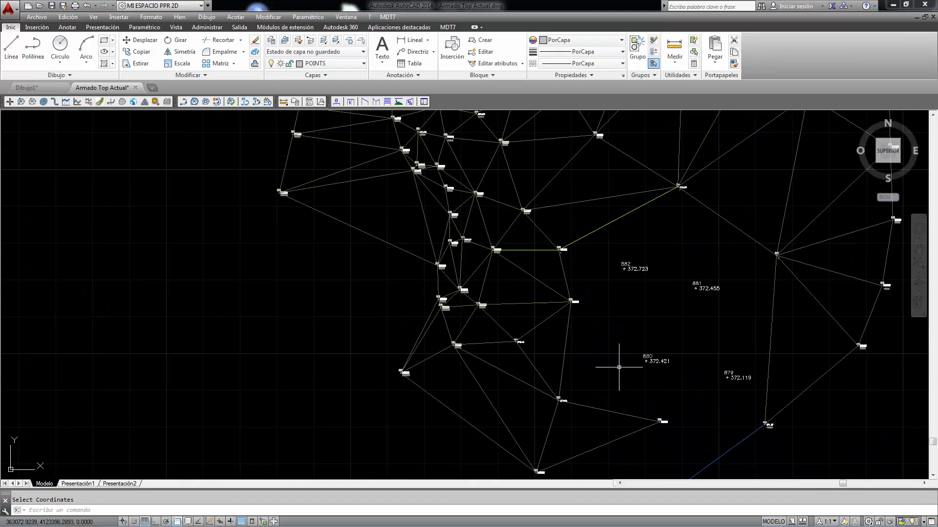
{"action": "left_click", "coordinate": [387, 16]}
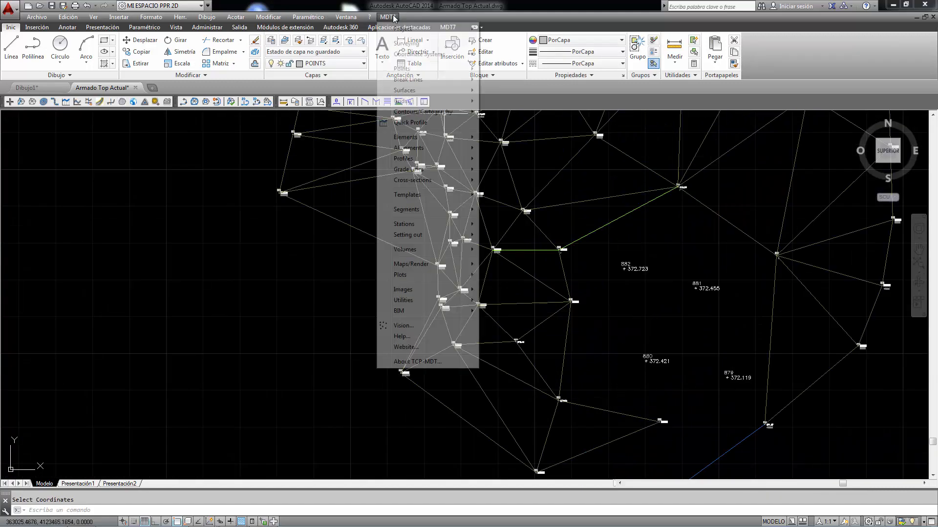
{"action": "mouse_move", "coordinate": [411, 91]}
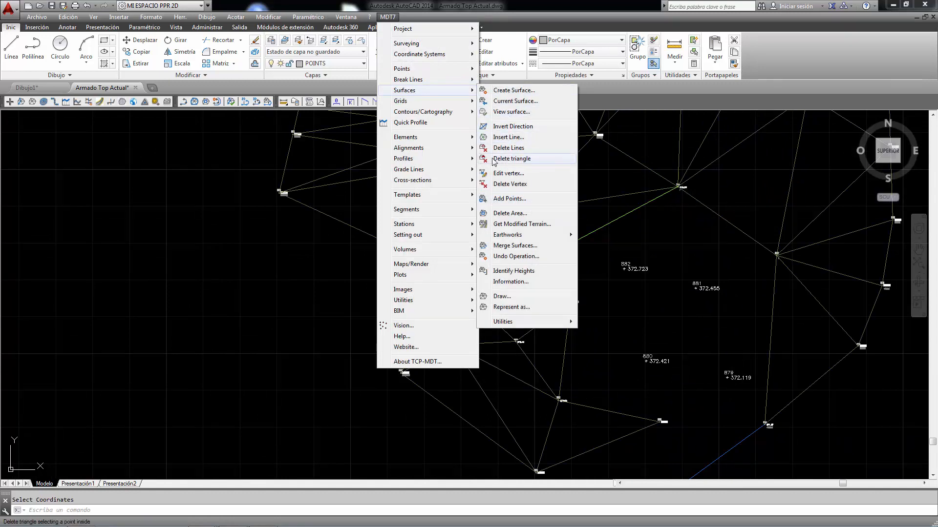
{"action": "left_click", "coordinate": [508, 199]}
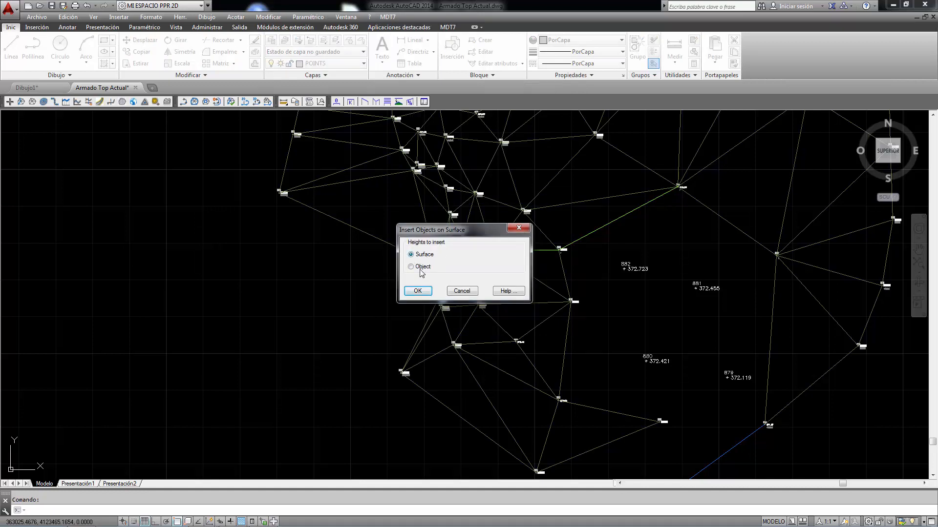
{"action": "left_click", "coordinate": [412, 291]}
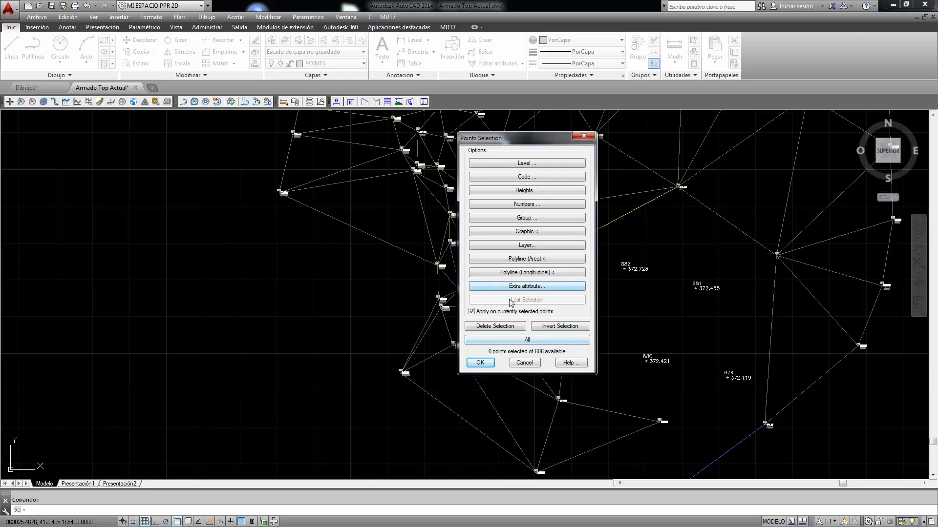
{"action": "left_click", "coordinate": [534, 228]}
{"action": "left_click", "coordinate": [603, 256]}
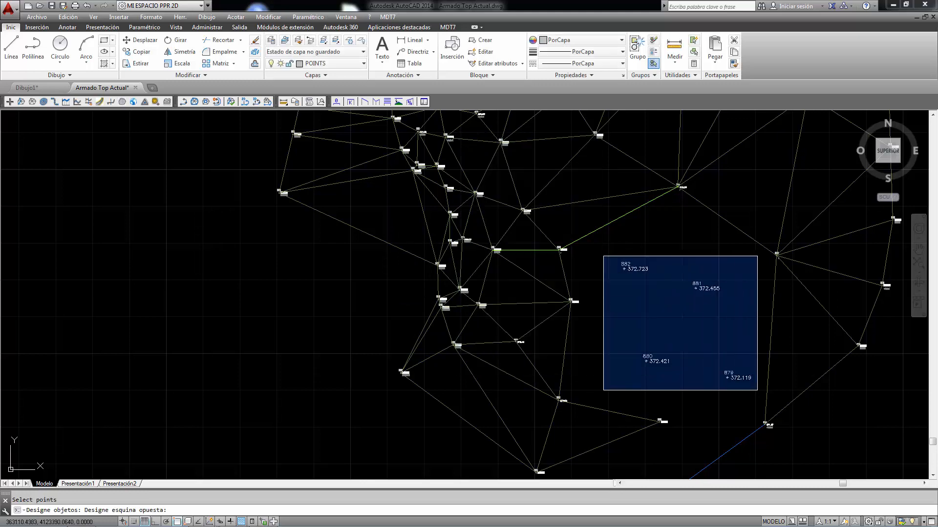
{"action": "left_click", "coordinate": [756, 391]}
{"action": "key", "text": "Return"}
{"action": "left_click", "coordinate": [480, 363]}
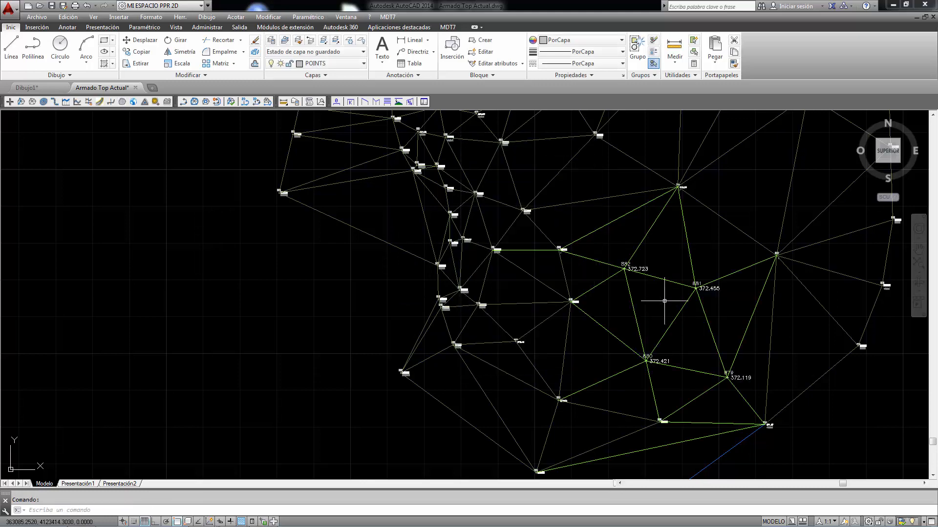
Check the surface with a quick profile about 80 long, running roughly north to south past the rebuilt area's western side.
{"action": "scroll", "coordinate": [635, 312], "scroll_direction": "down", "scroll_amount": 3}
{"action": "scroll", "coordinate": [660, 314], "scroll_direction": "up", "scroll_amount": 2}
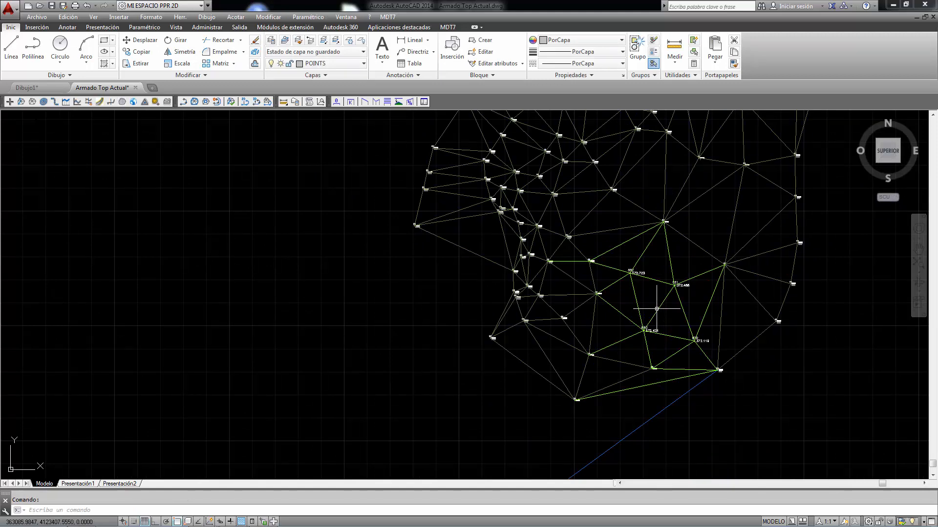
{"action": "left_click", "coordinate": [387, 17]}
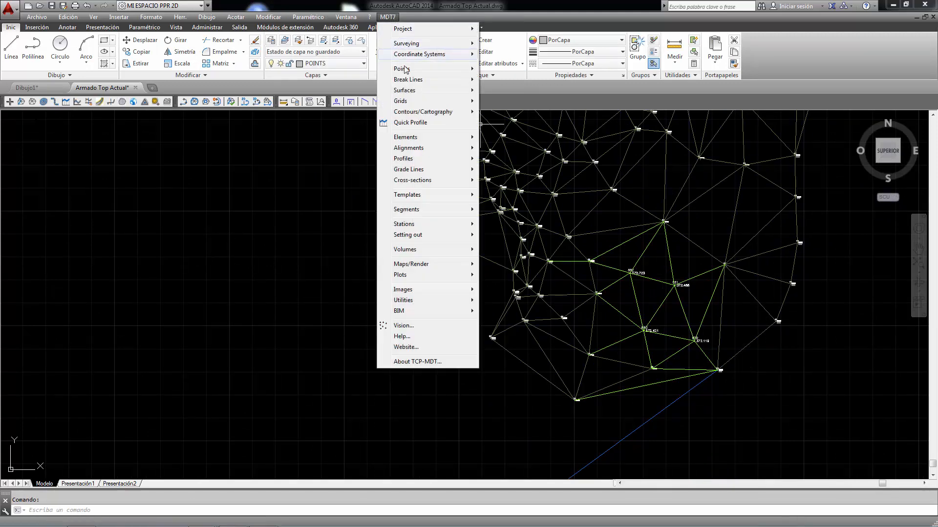
{"action": "left_click", "coordinate": [407, 125]}
{"action": "left_click", "coordinate": [570, 205]}
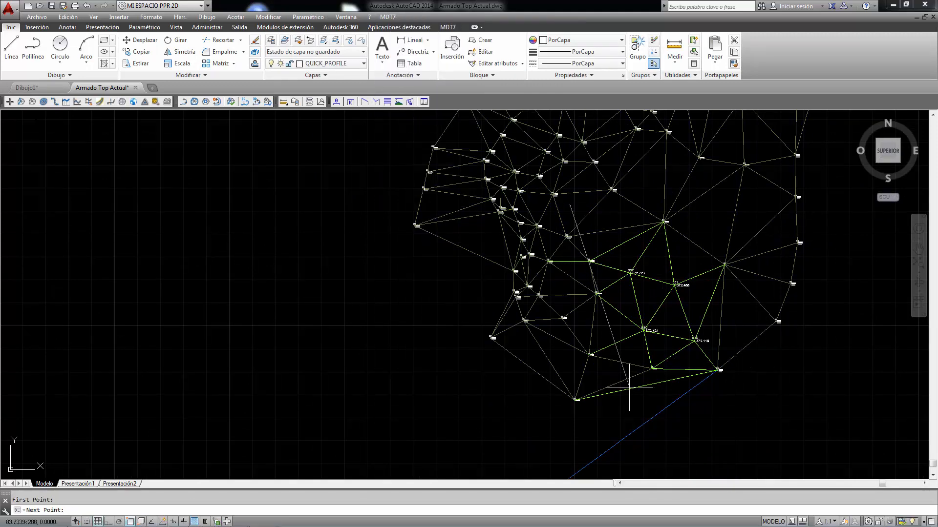
{"action": "key", "text": "Return"}
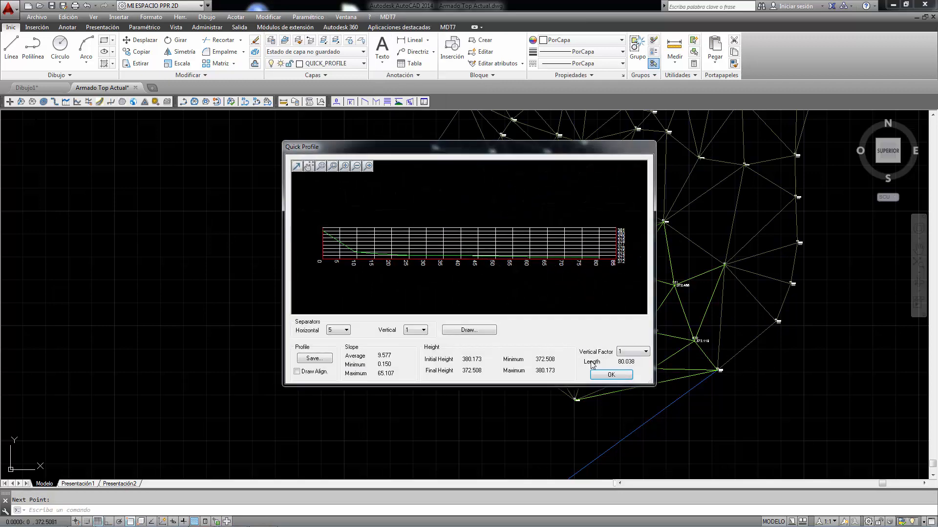
{"action": "left_click", "coordinate": [623, 375]}
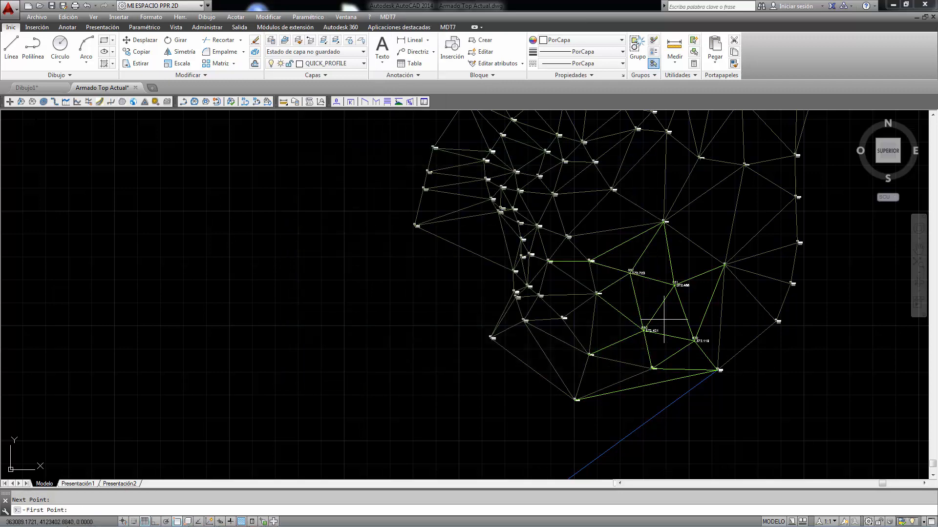
{"action": "key", "text": "Return"}
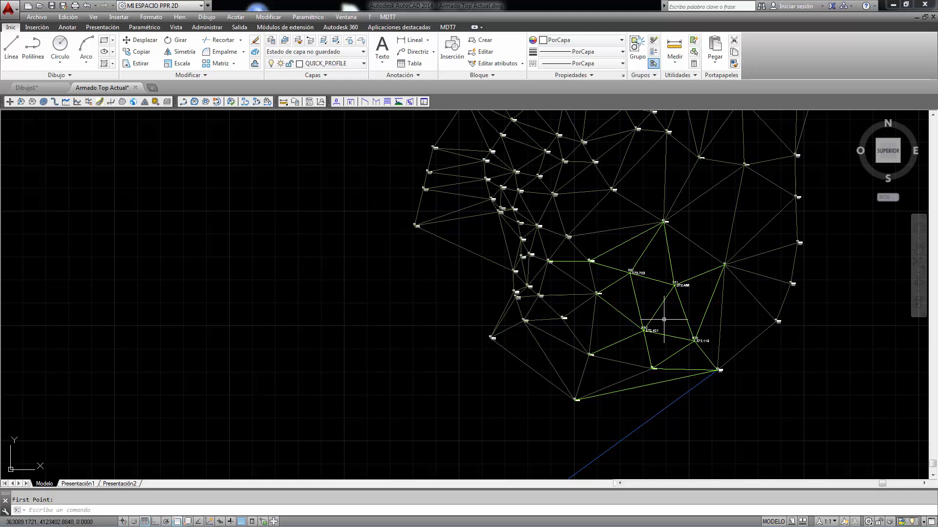
Delete the outer triangulation lines spanning the concave northern edge beside points 610 to 614, using a crossing selection.
{"action": "scroll", "coordinate": [541, 243], "scroll_direction": "up", "scroll_amount": 4}
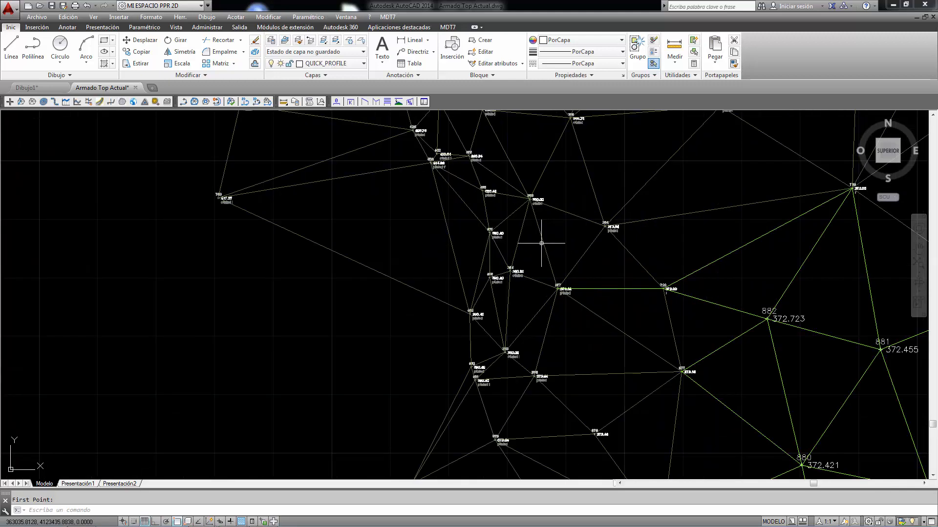
{"action": "scroll", "coordinate": [541, 242], "scroll_direction": "down", "scroll_amount": 6}
{"action": "scroll", "coordinate": [588, 305], "scroll_direction": "up", "scroll_amount": 4}
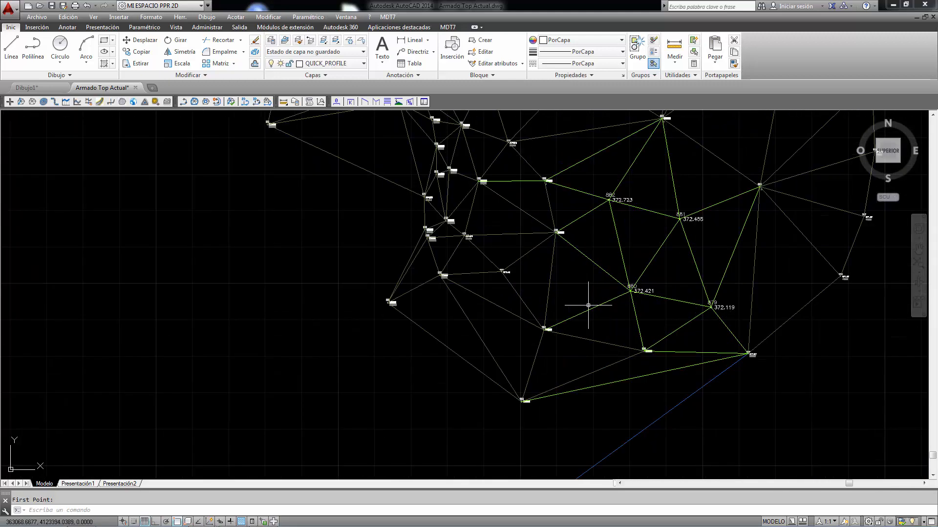
{"action": "scroll", "coordinate": [588, 305], "scroll_direction": "down", "scroll_amount": 5}
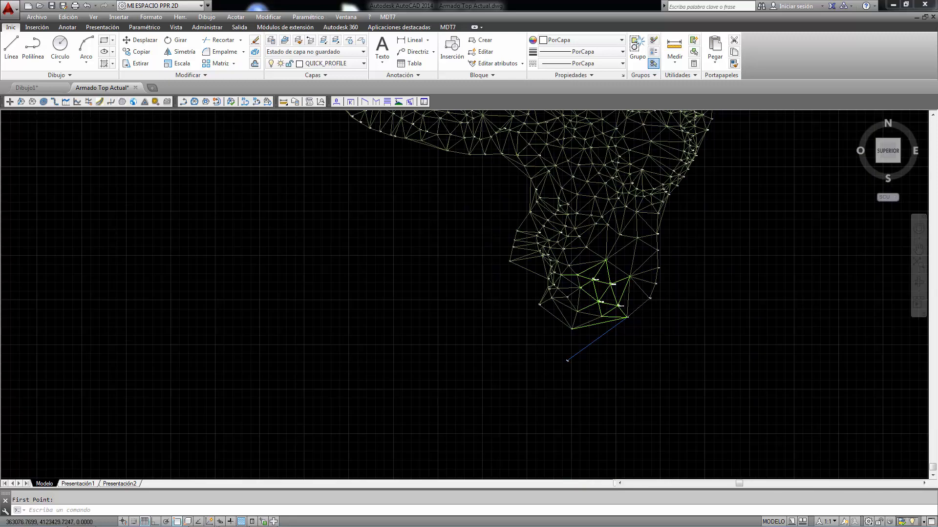
{"action": "scroll", "coordinate": [586, 273], "scroll_direction": "down", "scroll_amount": 1}
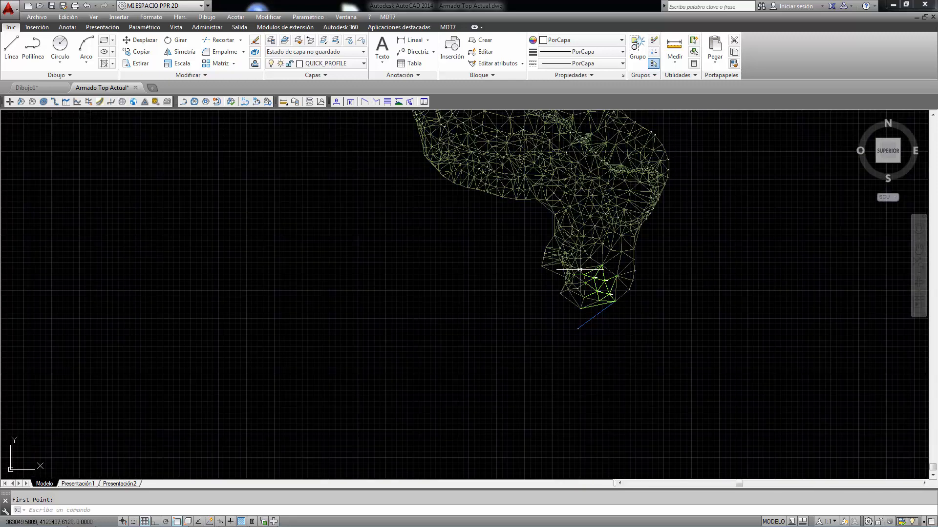
{"action": "scroll", "coordinate": [579, 270], "scroll_direction": "down", "scroll_amount": 2}
{"action": "scroll", "coordinate": [537, 166], "scroll_direction": "up", "scroll_amount": 6}
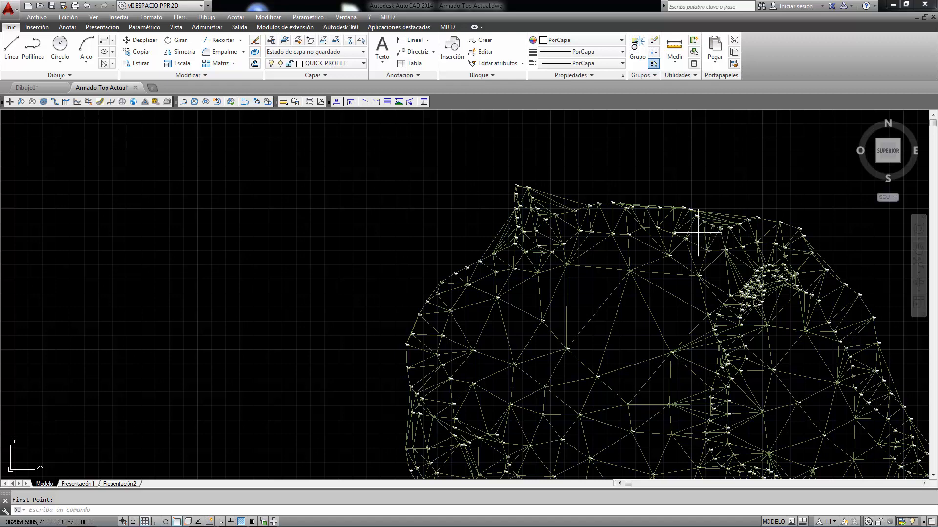
{"action": "left_click", "coordinate": [393, 18]}
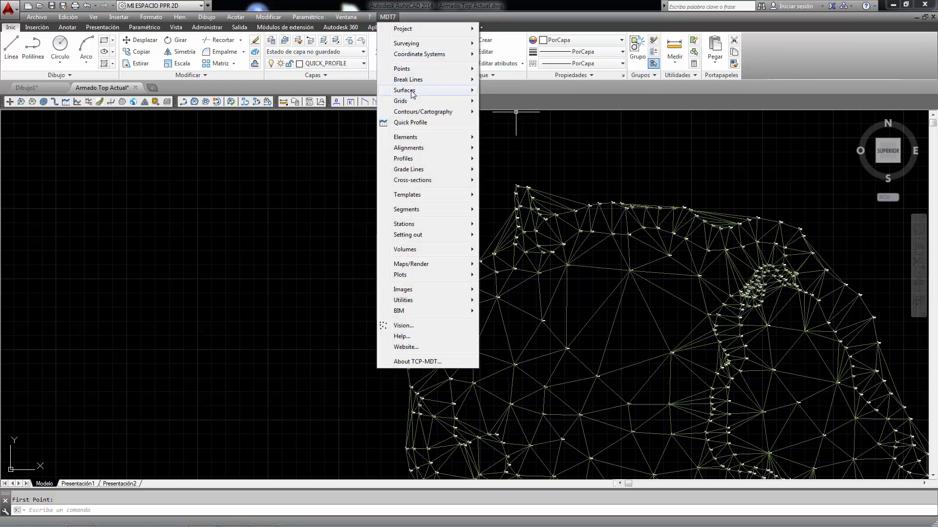
{"action": "mouse_move", "coordinate": [412, 92]}
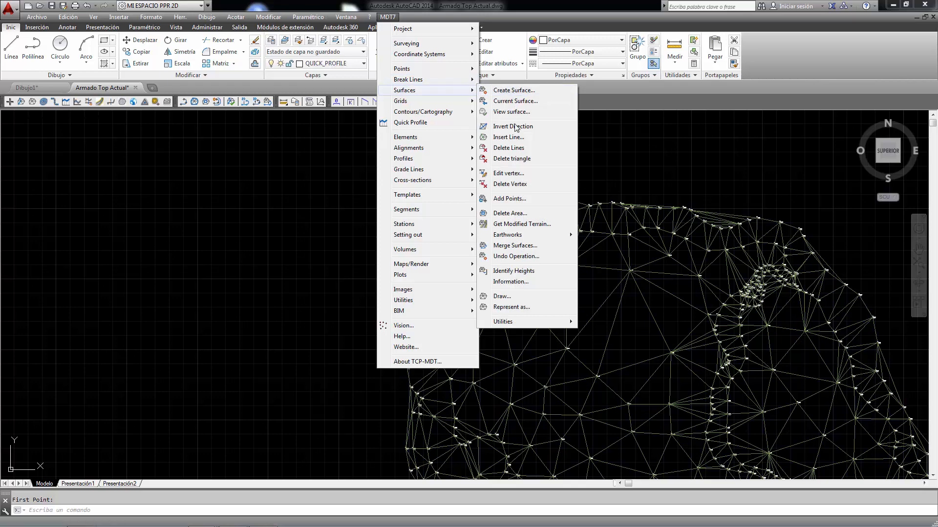
{"action": "left_click", "coordinate": [506, 150]}
{"action": "scroll", "coordinate": [510, 184], "scroll_direction": "up", "scroll_amount": 6}
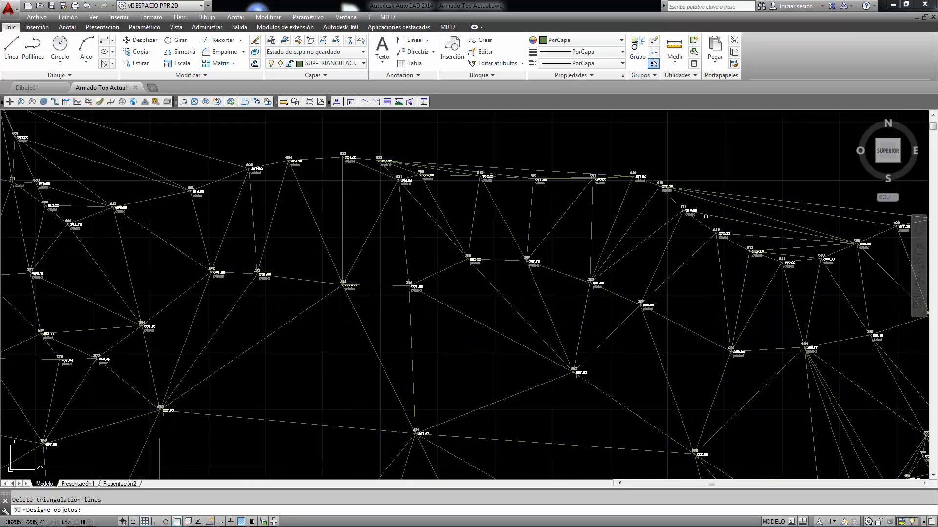
{"action": "left_click", "coordinate": [796, 147]}
{"action": "left_click", "coordinate": [696, 301]}
{"action": "scroll", "coordinate": [776, 320], "scroll_direction": "up", "scroll_amount": 4}
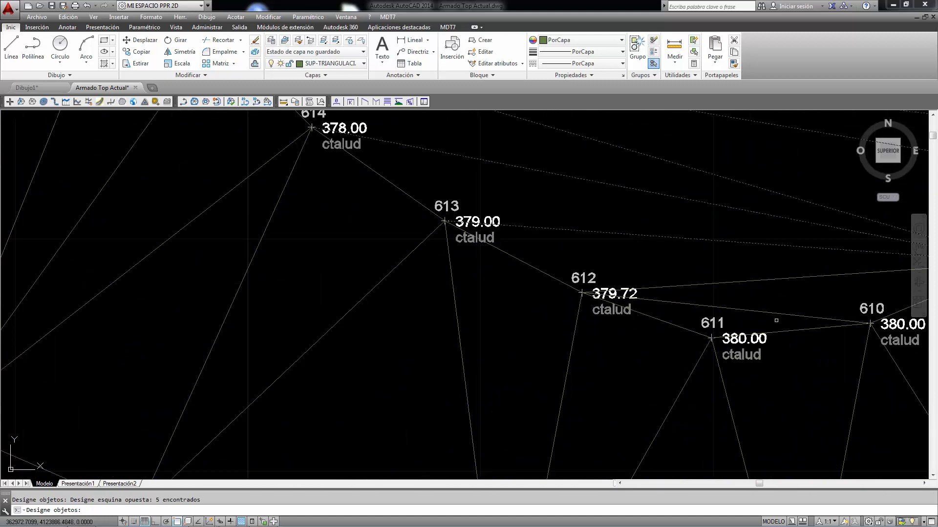
{"action": "scroll", "coordinate": [759, 271], "scroll_direction": "down", "scroll_amount": 10}
{"action": "scroll", "coordinate": [751, 217], "scroll_direction": "up", "scroll_amount": 3}
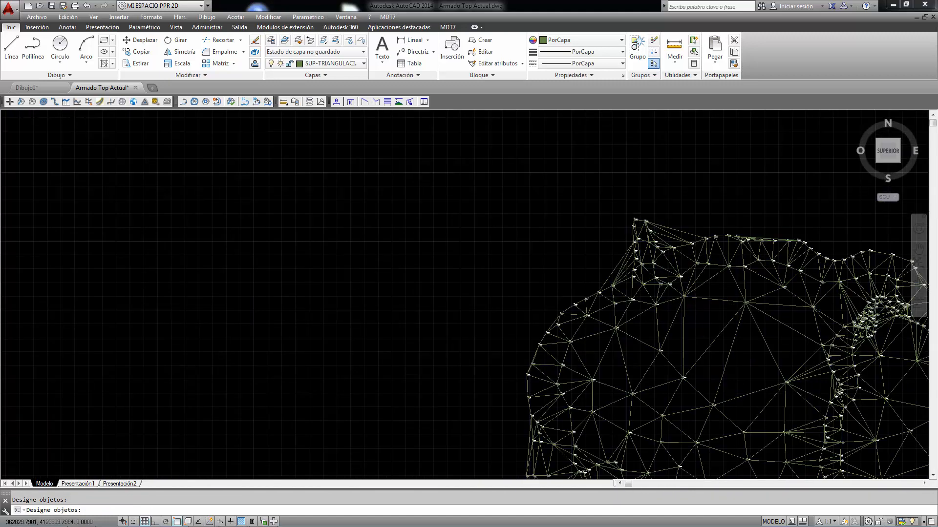
Delete the outer triangulation lines spanning the gap east of points 630 and 631 in the northern spike, using a crossing polygon.
{"action": "key", "text": "Return"}
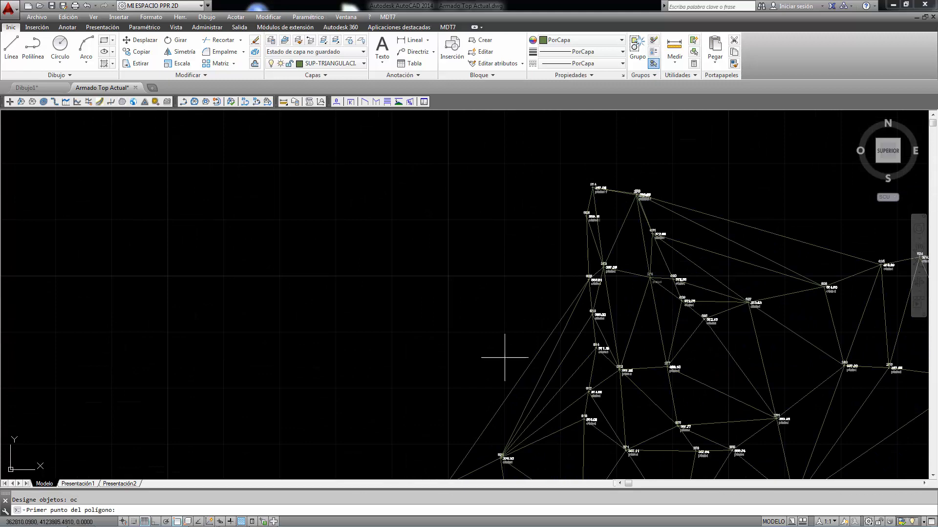
{"action": "left_click", "coordinate": [765, 195]}
{"action": "left_click", "coordinate": [749, 277]}
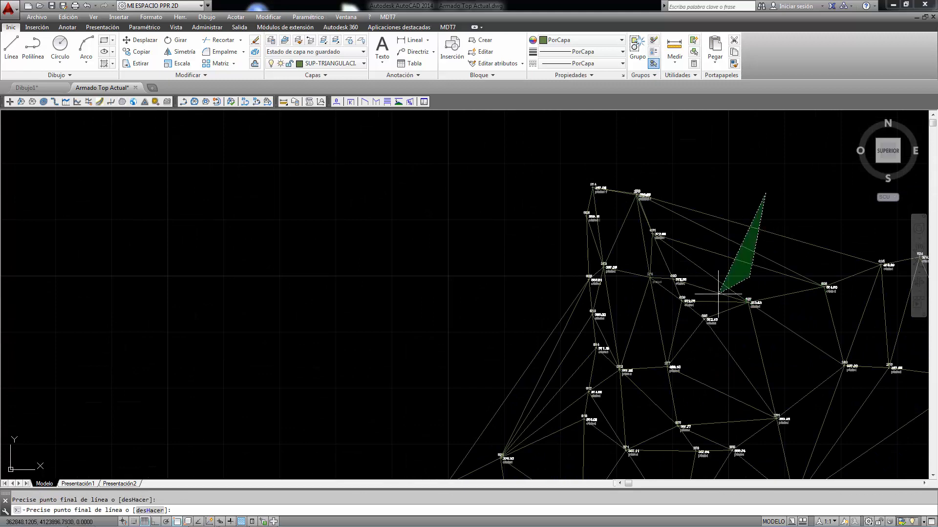
{"action": "left_click", "coordinate": [698, 293]}
{"action": "scroll", "coordinate": [701, 296], "scroll_direction": "up", "scroll_amount": 2}
{"action": "right_click", "coordinate": [694, 195]}
{"action": "left_click", "coordinate": [706, 199]}
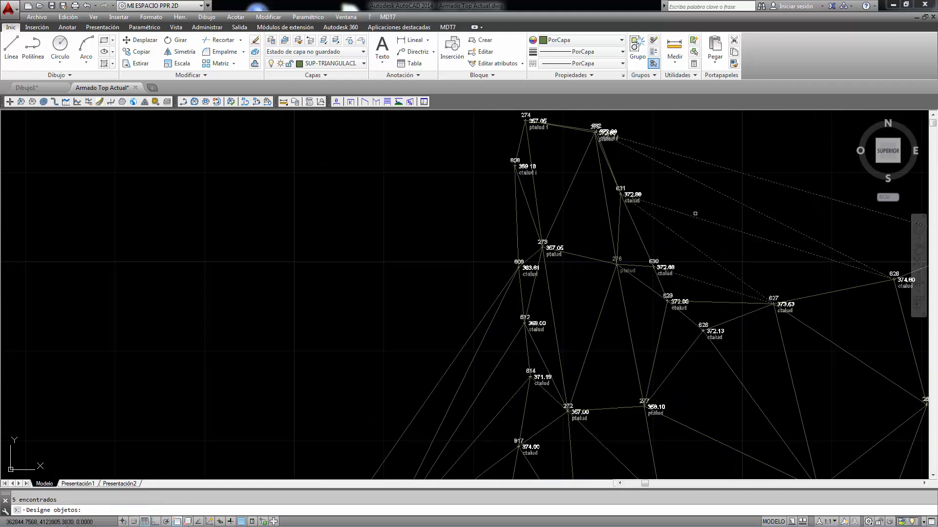
Delete the three long outer triangulation lines west of points 849 and 851 on the western boundary, using a crossing selection.
{"action": "scroll", "coordinate": [605, 266], "scroll_direction": "down", "scroll_amount": 5}
{"action": "scroll", "coordinate": [605, 266], "scroll_direction": "up", "scroll_amount": 10}
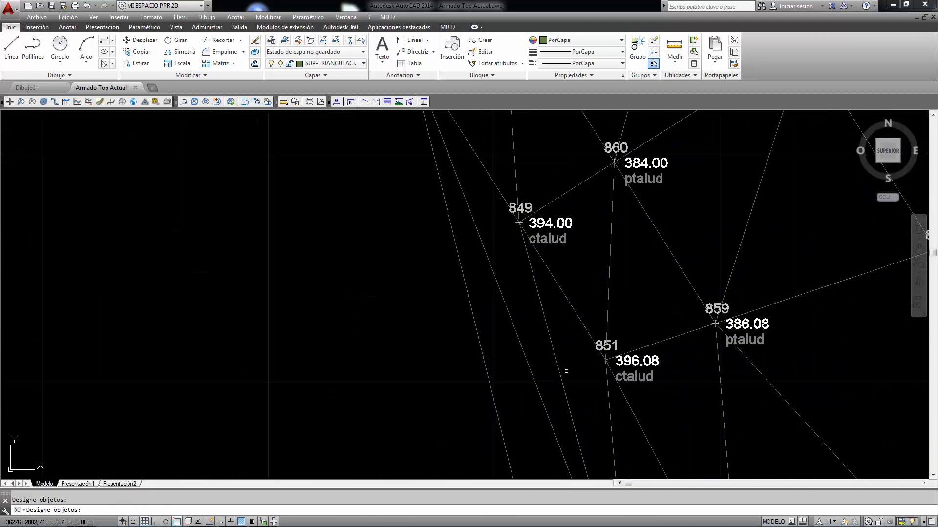
{"action": "key", "text": "Return"}
{"action": "left_click", "coordinate": [572, 356]}
{"action": "left_click", "coordinate": [339, 423]}
{"action": "right_click", "coordinate": [376, 368]}
{"action": "left_click", "coordinate": [401, 374]}
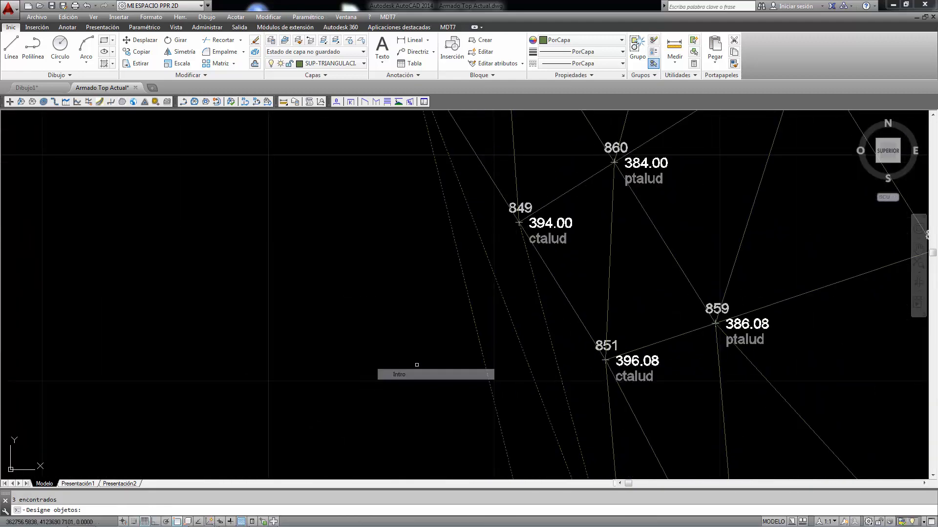
Examine the western and southern boundary for remaining lines outside the surface and end the line deletion.
{"action": "scroll", "coordinate": [489, 334], "scroll_direction": "down", "scroll_amount": 10}
{"action": "scroll", "coordinate": [489, 333], "scroll_direction": "down", "scroll_amount": 5}
{"action": "scroll", "coordinate": [498, 335], "scroll_direction": "up", "scroll_amount": 10}
{"action": "scroll", "coordinate": [526, 266], "scroll_direction": "down", "scroll_amount": 8}
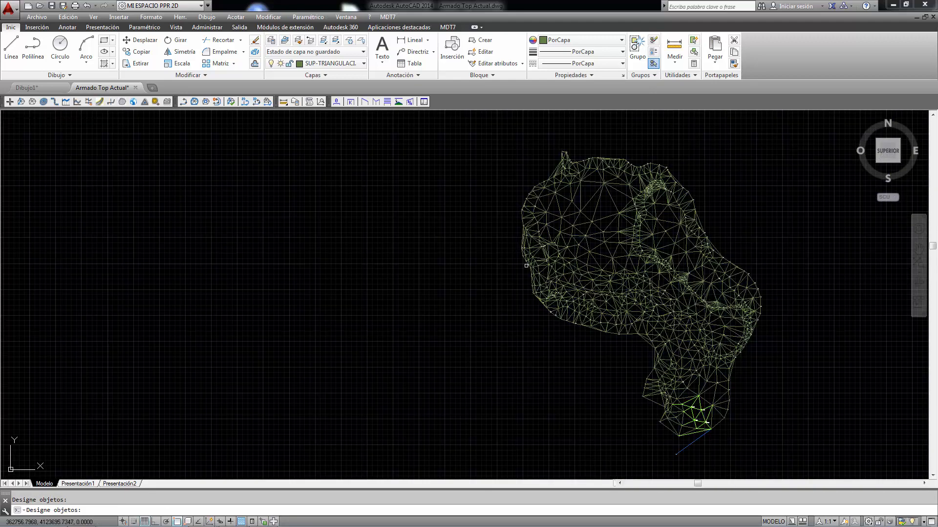
{"action": "scroll", "coordinate": [632, 353], "scroll_direction": "up", "scroll_amount": 10}
{"action": "scroll", "coordinate": [540, 346], "scroll_direction": "down", "scroll_amount": 10}
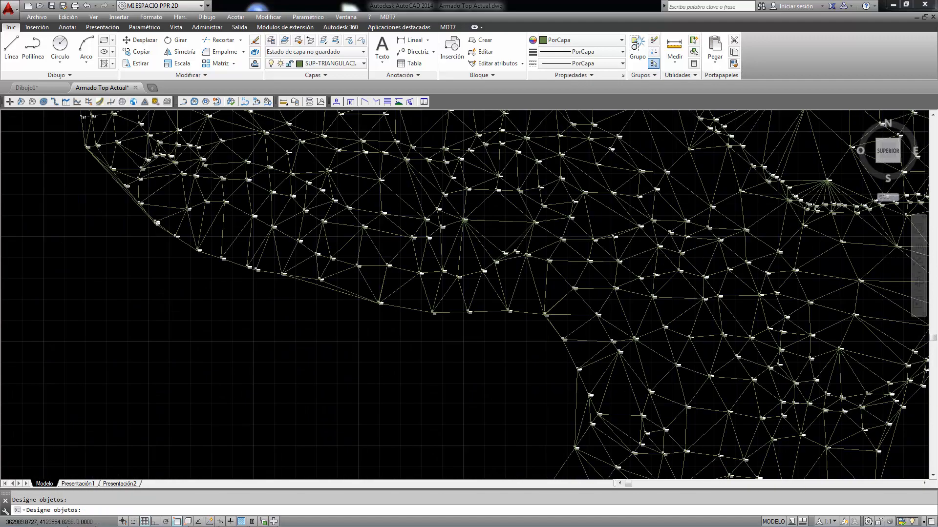
{"action": "right_click", "coordinate": [534, 342]}
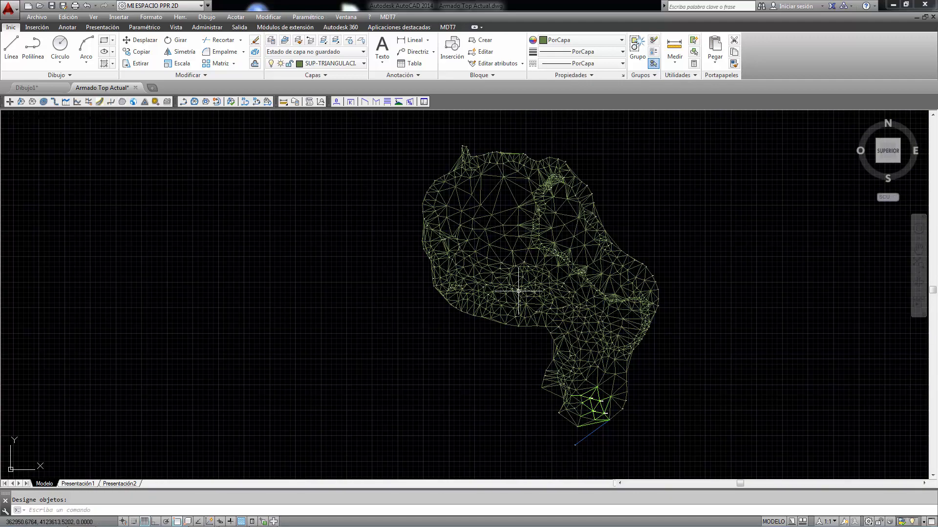
Start the Delete Lines command again for the outer triangulation lines along the surface's northern edge.
{"action": "scroll", "coordinate": [452, 146], "scroll_direction": "up", "scroll_amount": 8}
{"action": "left_click", "coordinate": [387, 16]}
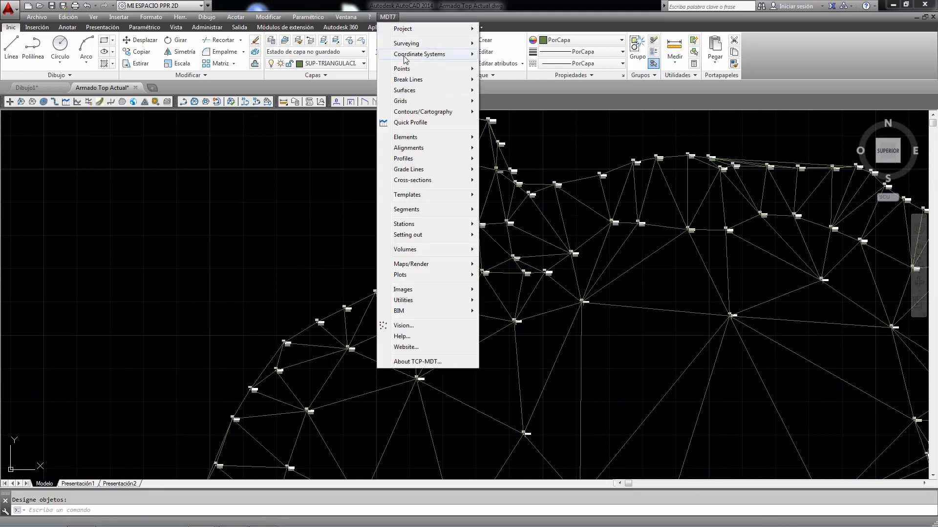
{"action": "mouse_move", "coordinate": [408, 79]}
{"action": "left_click", "coordinate": [508, 147]}
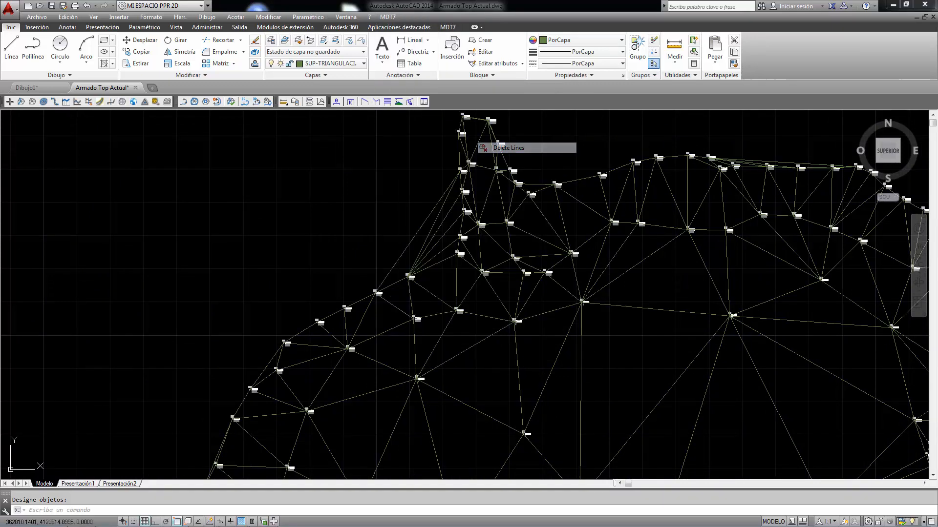